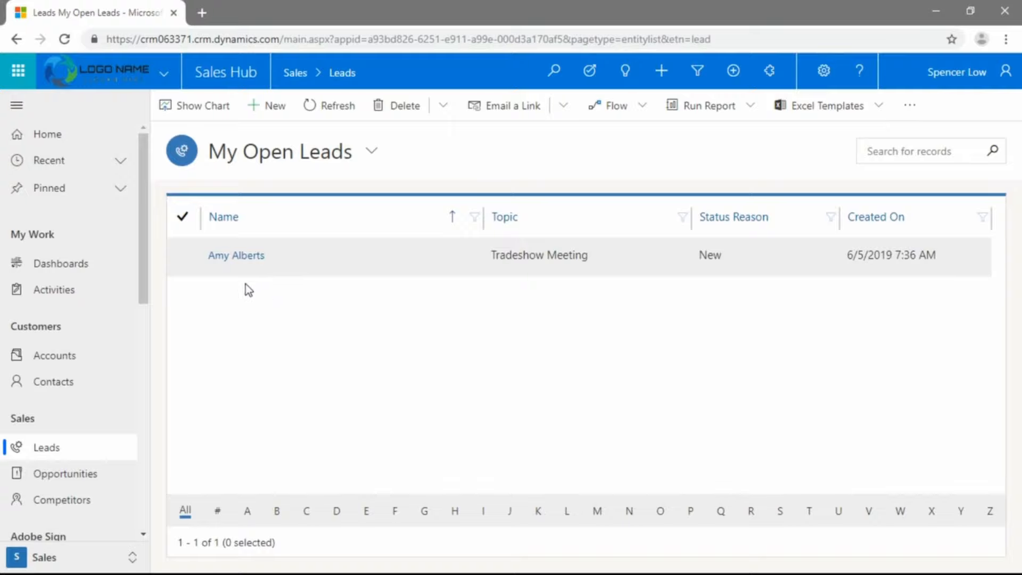
Open the Tradeshow Meeting lead and show the fields of its Qualify stage
click(234, 260)
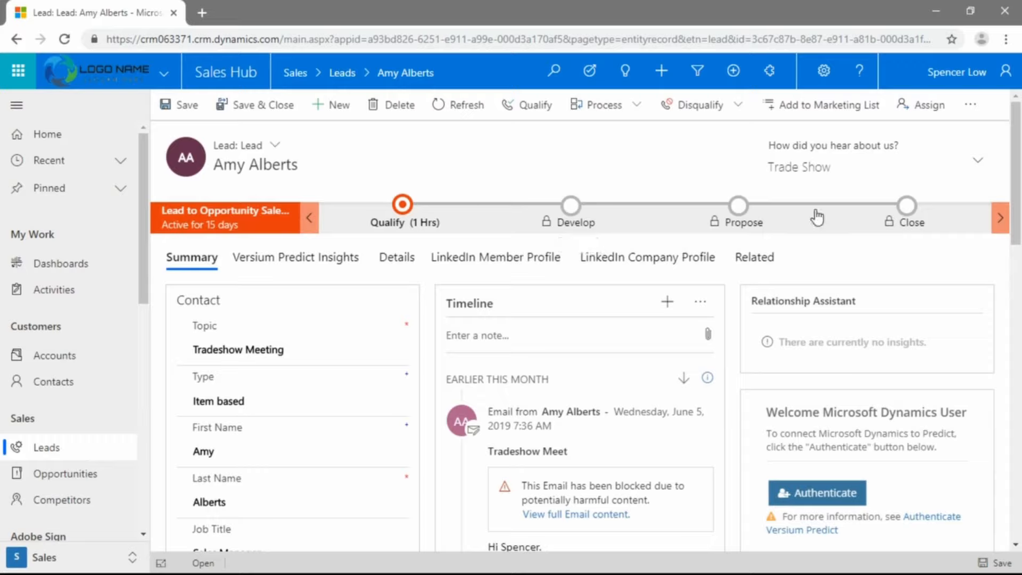
click(402, 225)
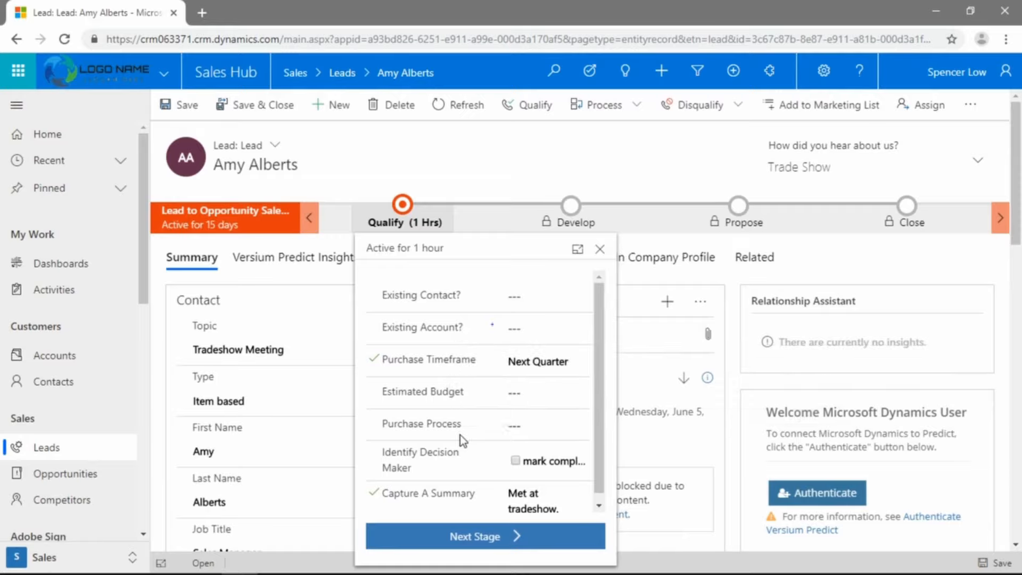
click(530, 434)
click(481, 419)
scroll(487, 440, down, 1)
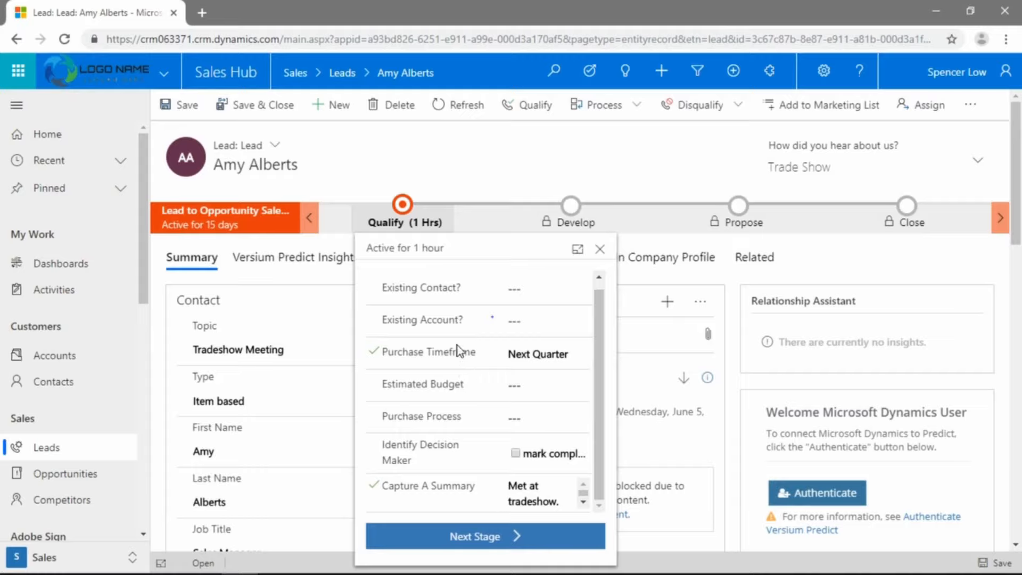
scroll(463, 357, up, 1)
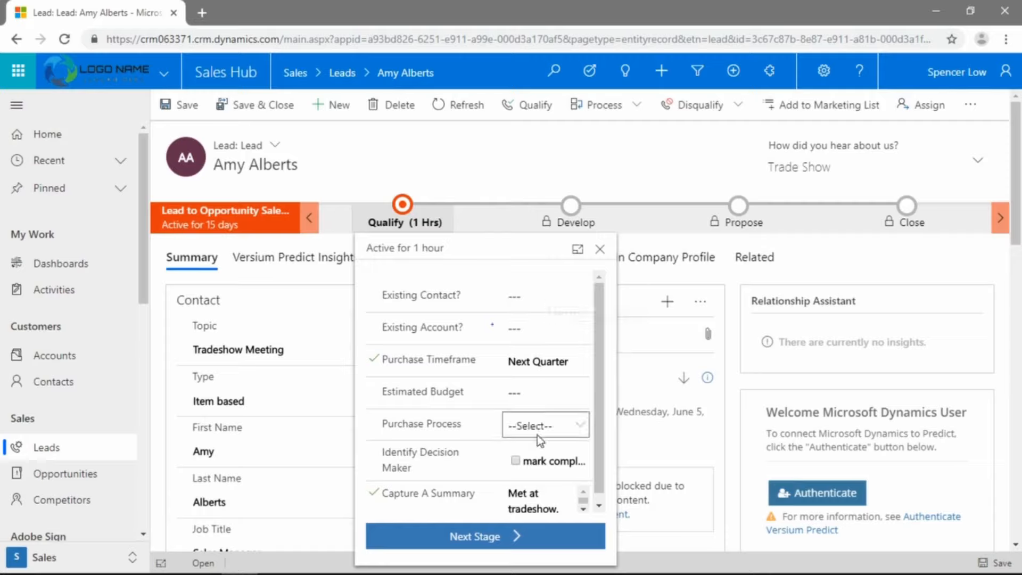
In the Qualify stage, set Purchase Process to Committee and mark Identify Decision Maker as completed
click(550, 430)
click(556, 482)
click(512, 455)
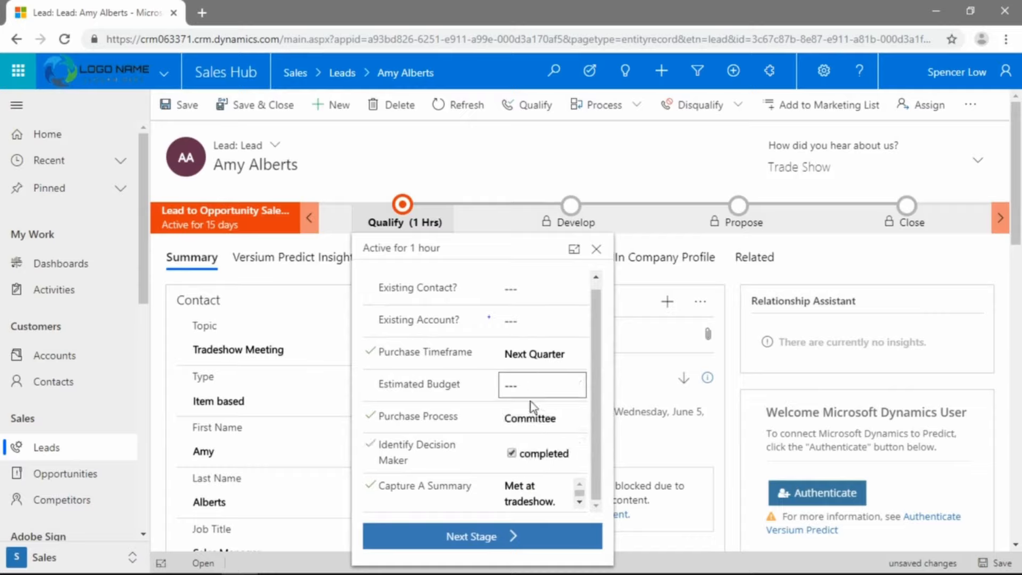
scroll(526, 421, up, 1)
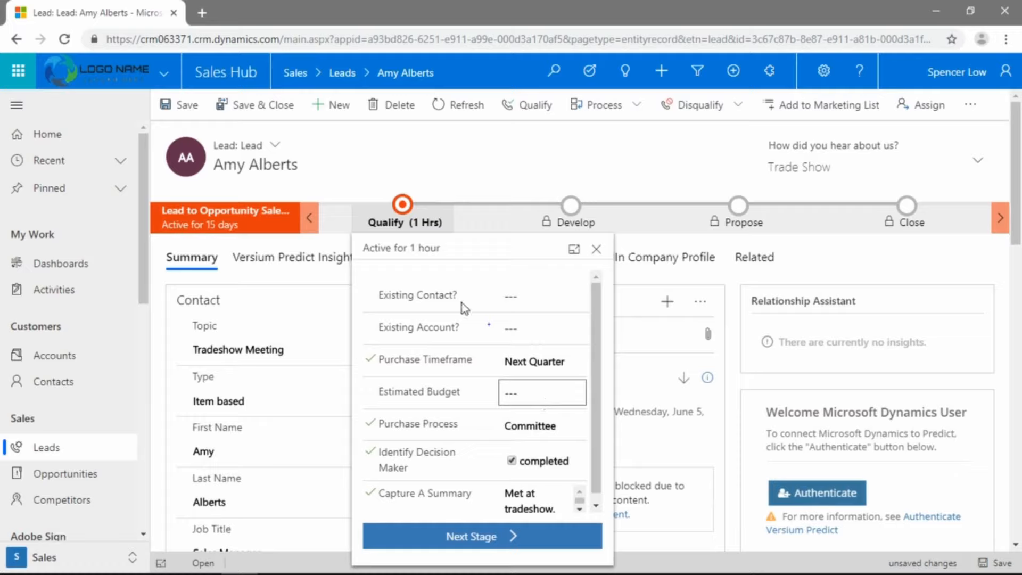
scroll(496, 399, down, 1)
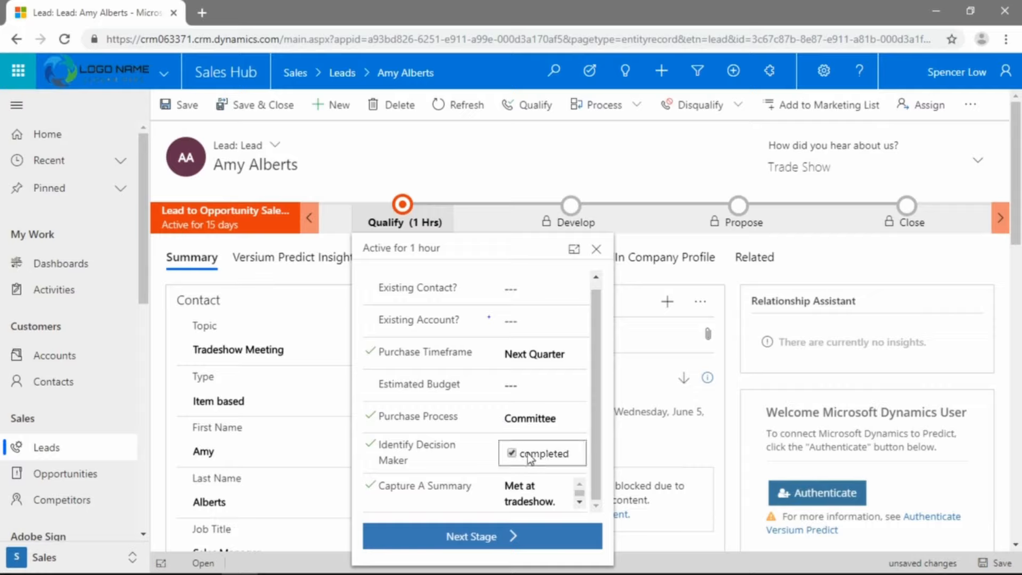
scroll(415, 497, up, 1)
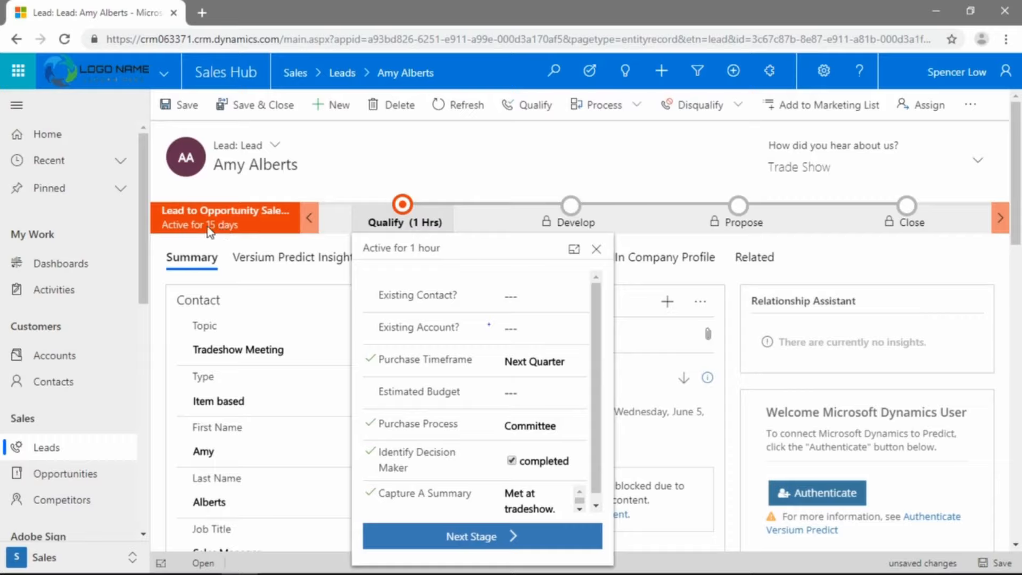
Advance the lead to the next stage by creating an opportunity with the topic "Product Interest Summer"
click(498, 539)
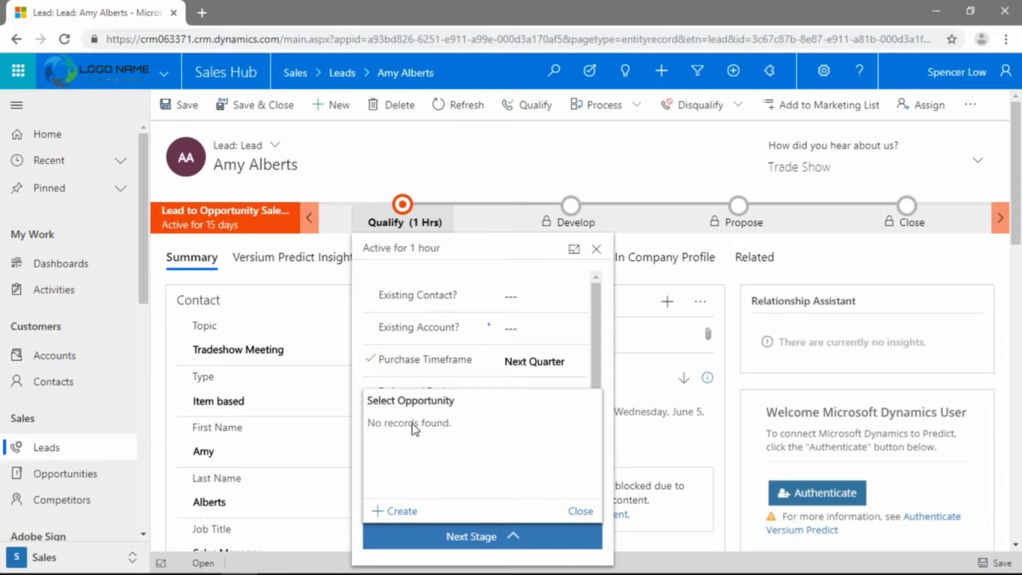
click(384, 511)
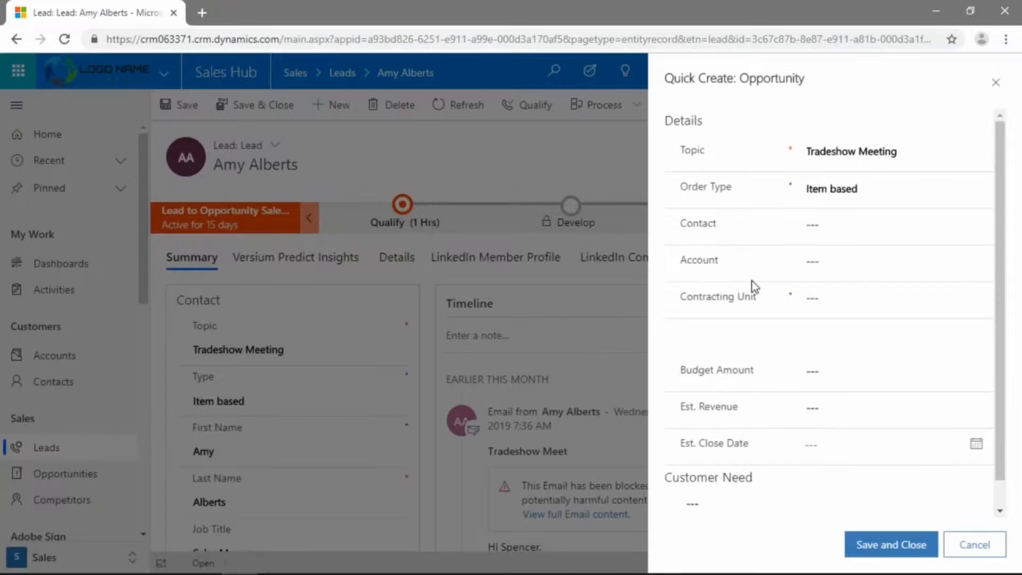
drag(922, 158, 765, 155)
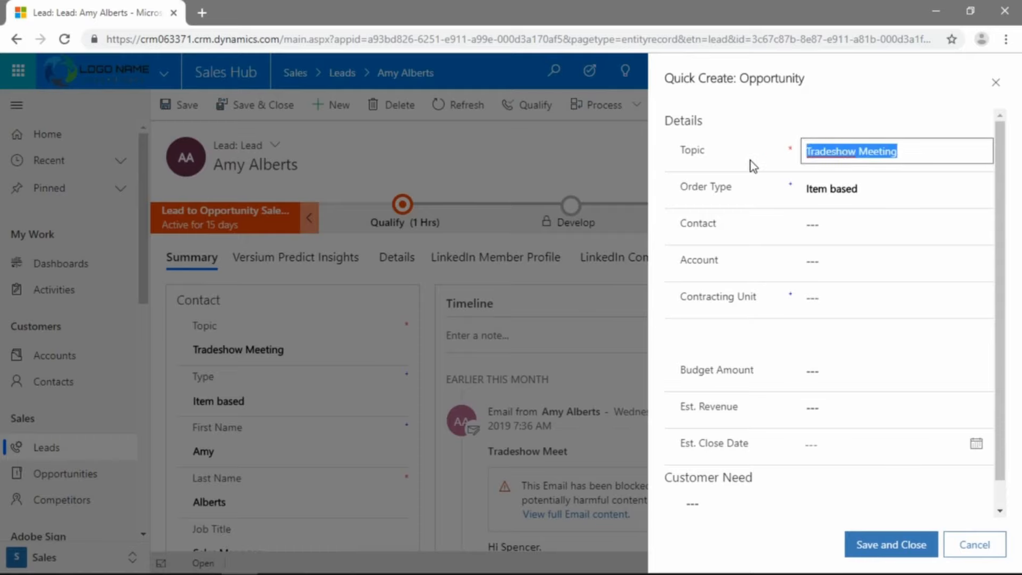
text(Product In)
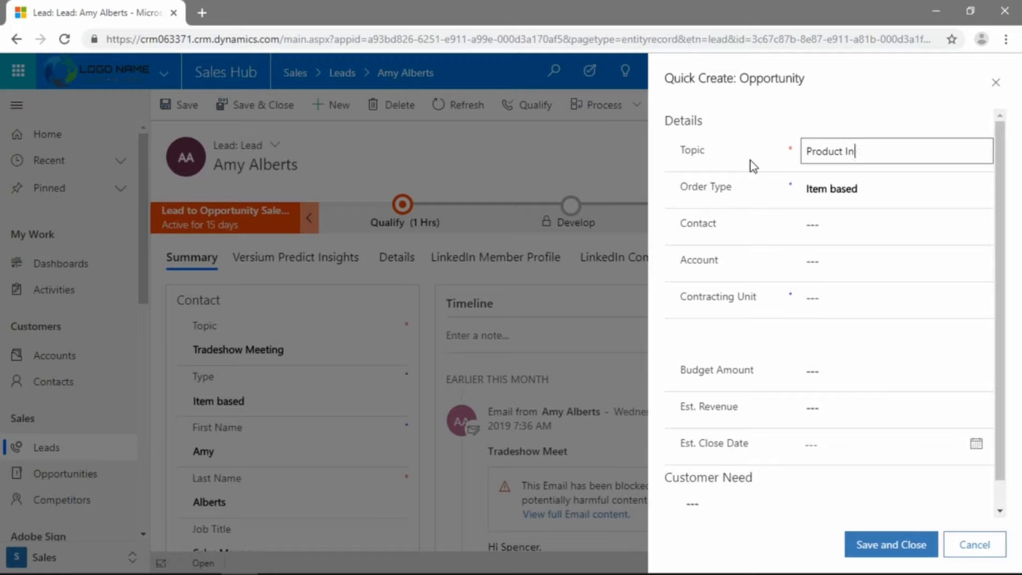
text(terest Summer)
click(886, 544)
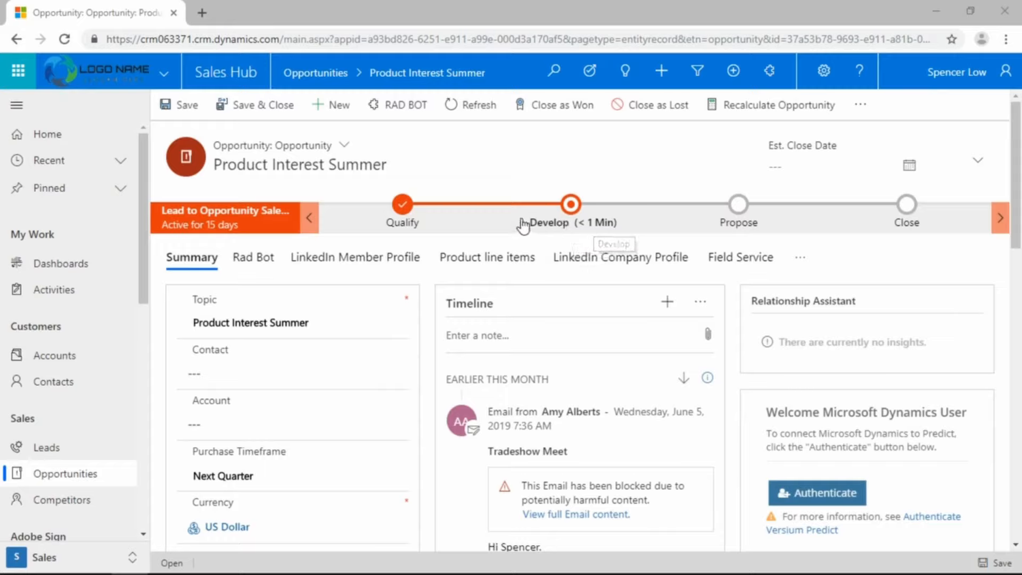
Mark Identify Stakeholders and Identify Competitors as completed in the Develop stage and advance the opportunity to Propose
click(548, 223)
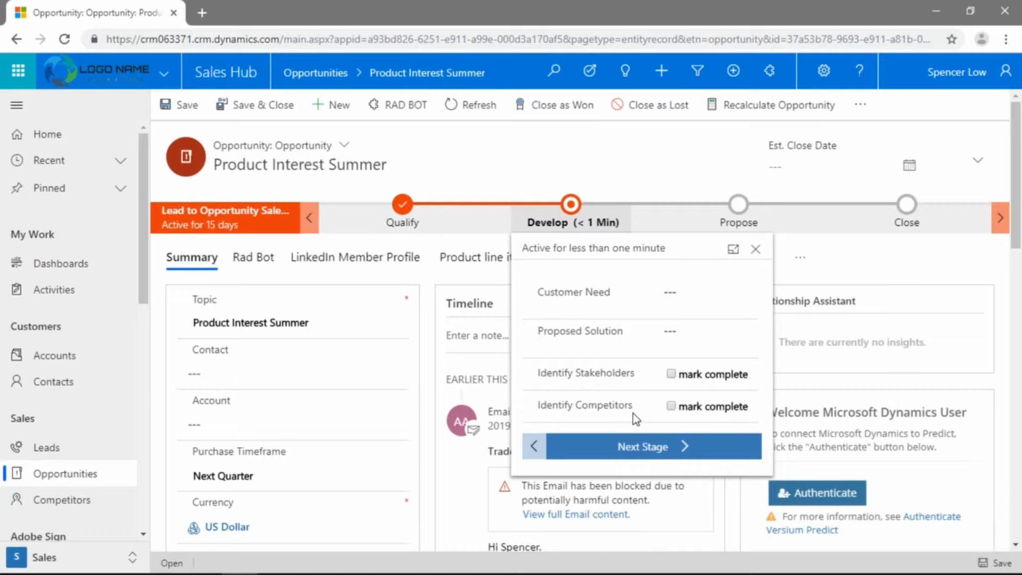
click(671, 374)
click(671, 406)
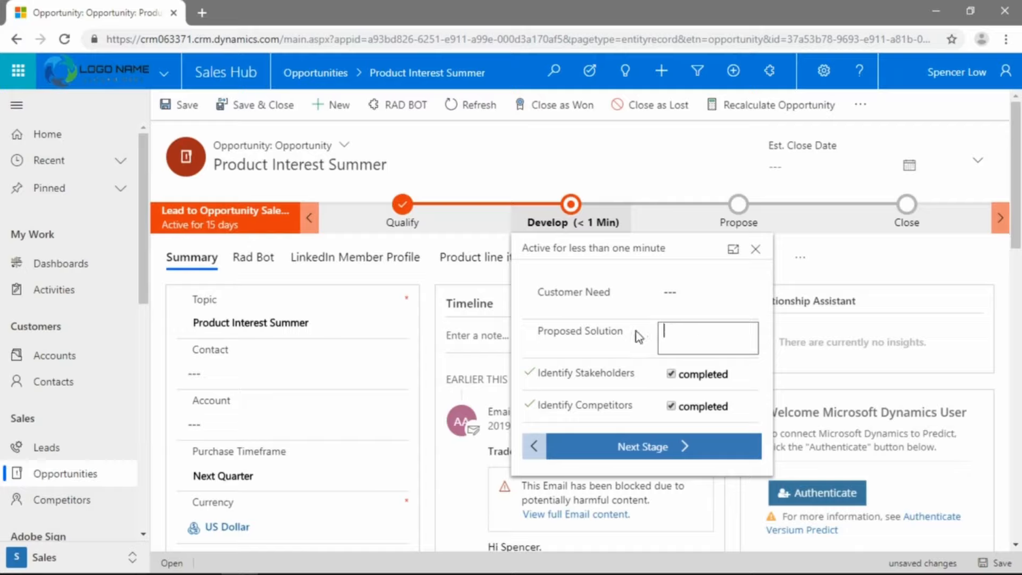
click(685, 299)
scroll(373, 374, down, 6)
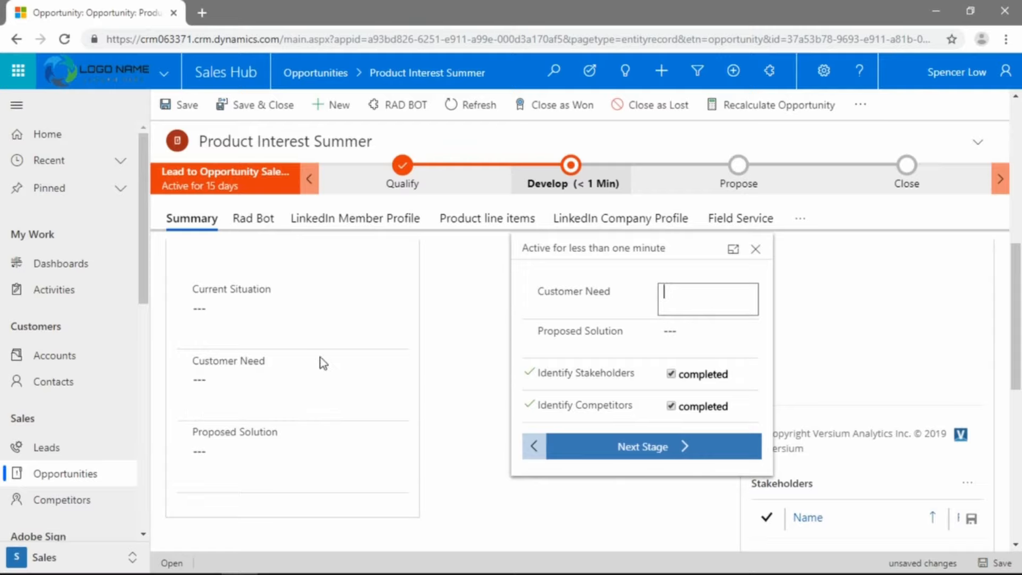
scroll(376, 397, up, 6)
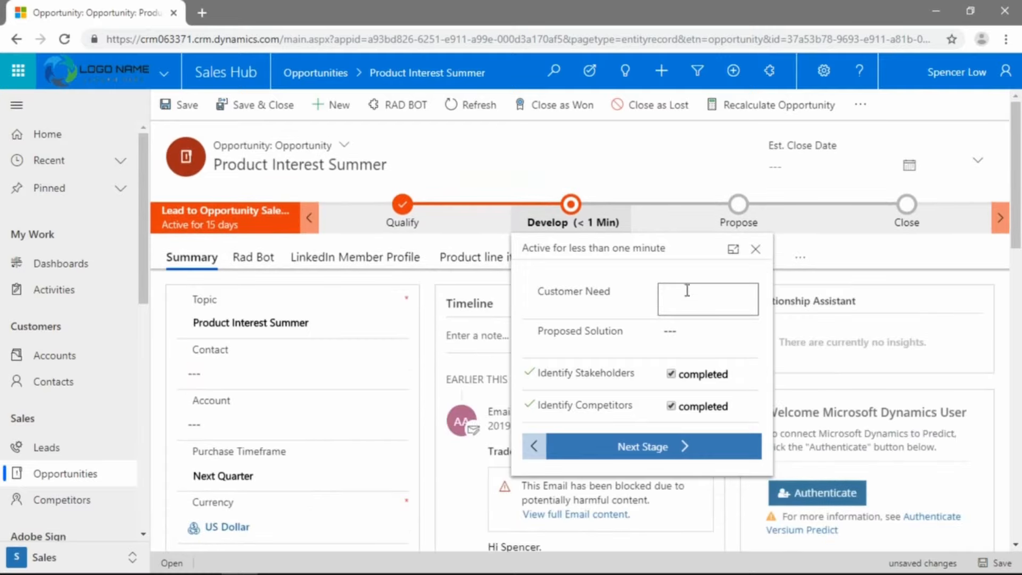
click(687, 291)
click(672, 470)
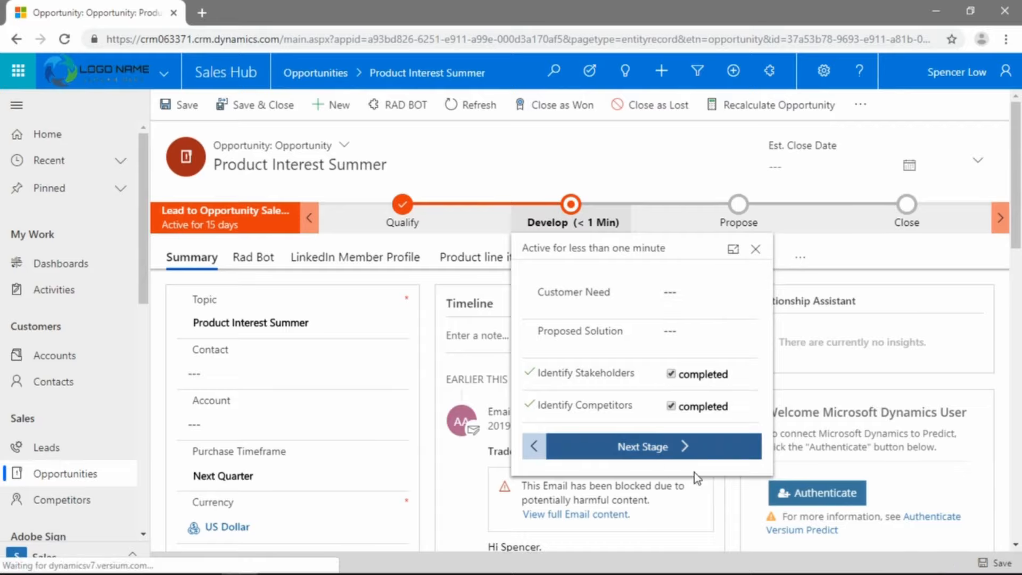
click(672, 446)
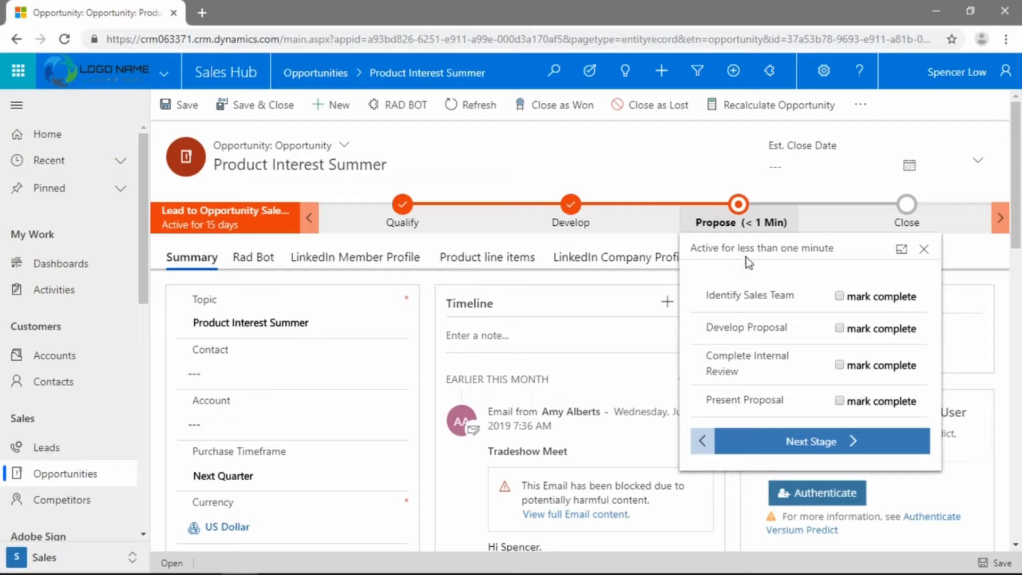
Mark Identify Sales Team, Develop Proposal, Complete Internal Review and Present Proposal as completed in the Propose stage
click(901, 249)
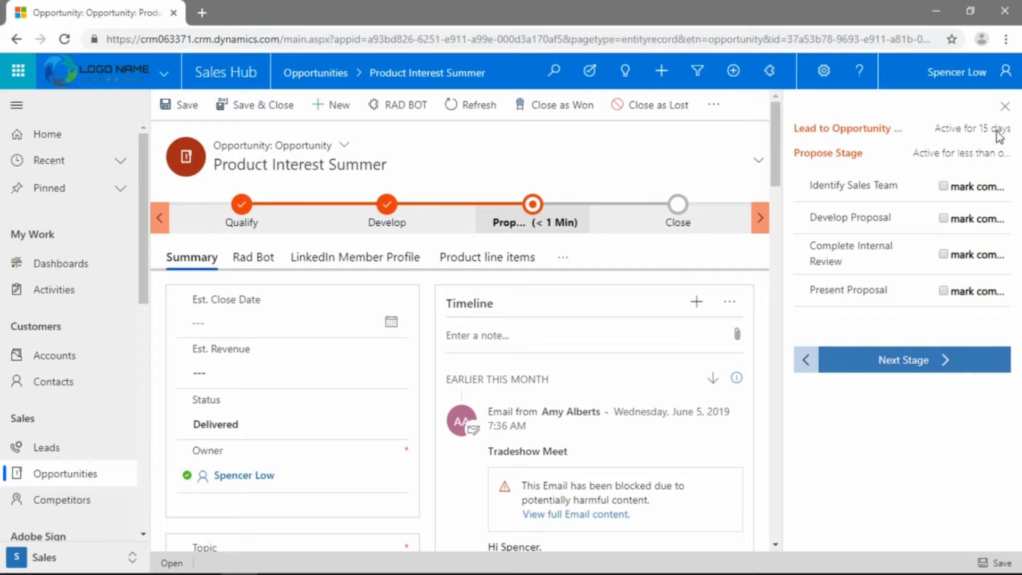
click(638, 327)
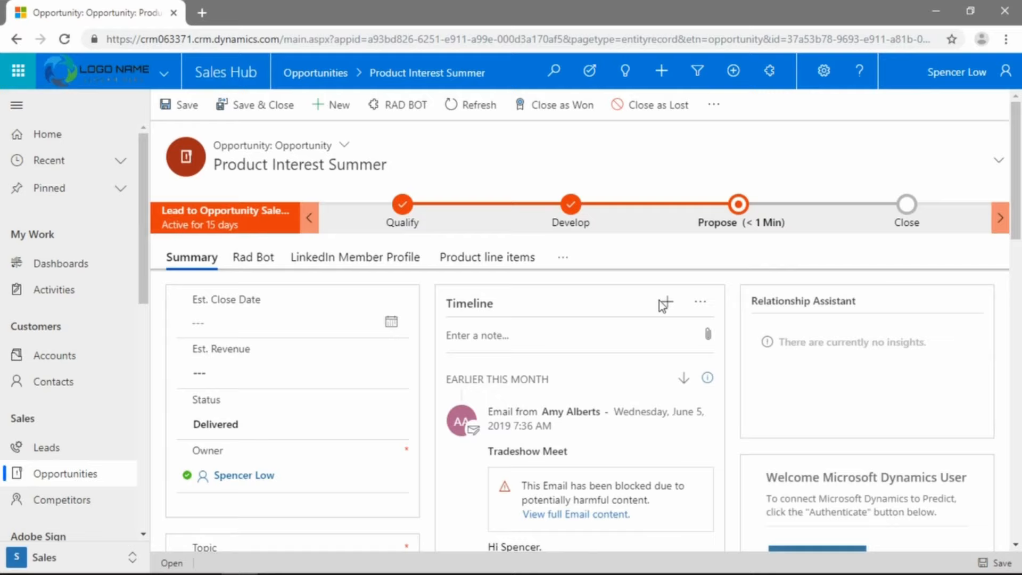
click(769, 222)
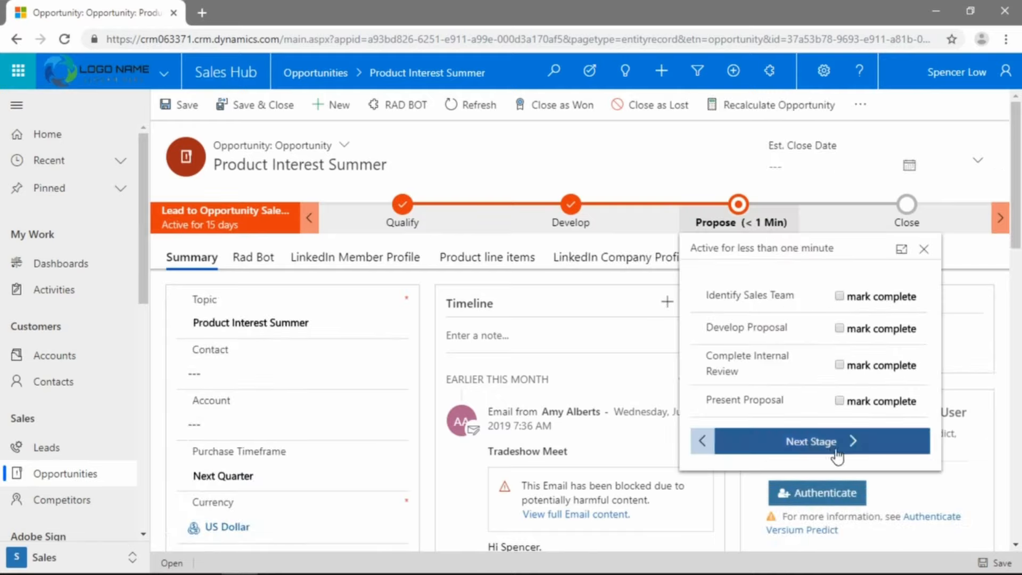
click(840, 296)
click(840, 328)
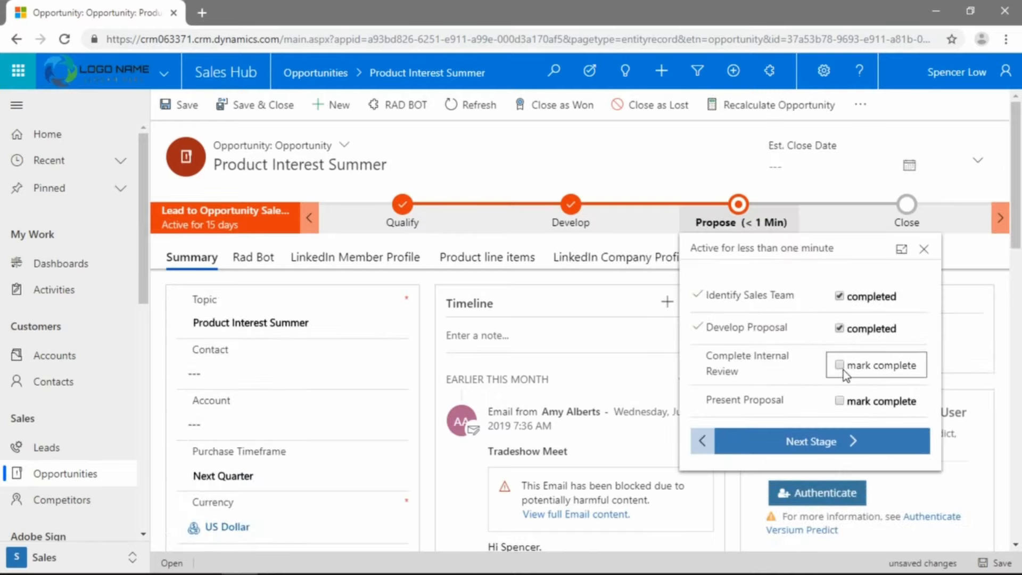
click(841, 366)
click(840, 401)
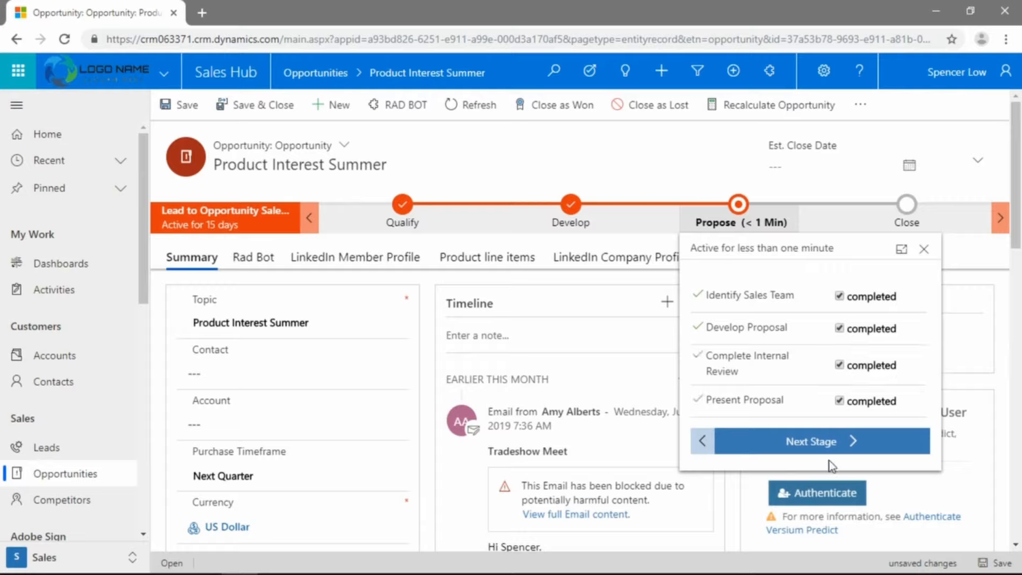
Advance the opportunity to the Close stage, finish the business process and dismiss the stage details
click(855, 446)
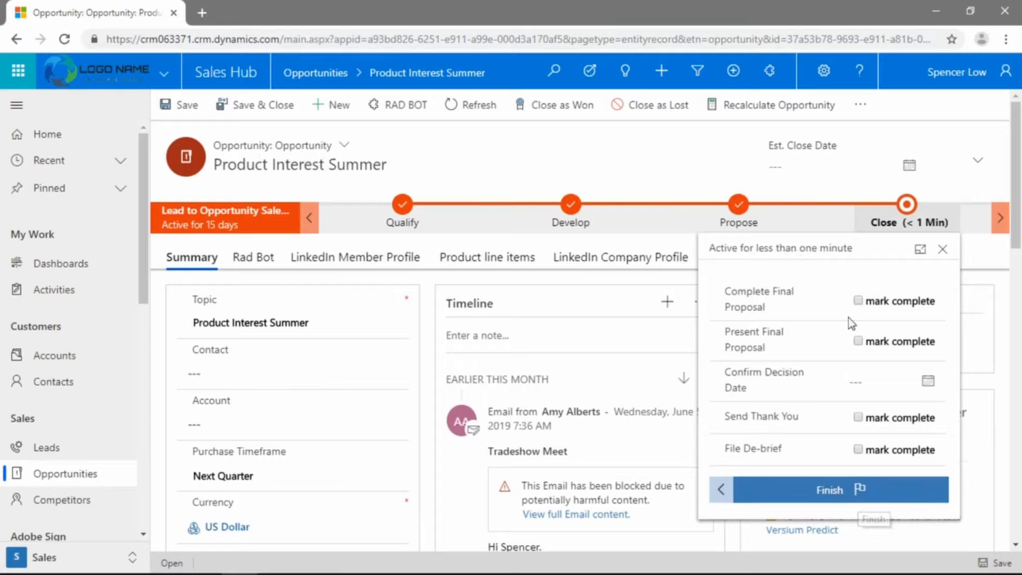
click(842, 500)
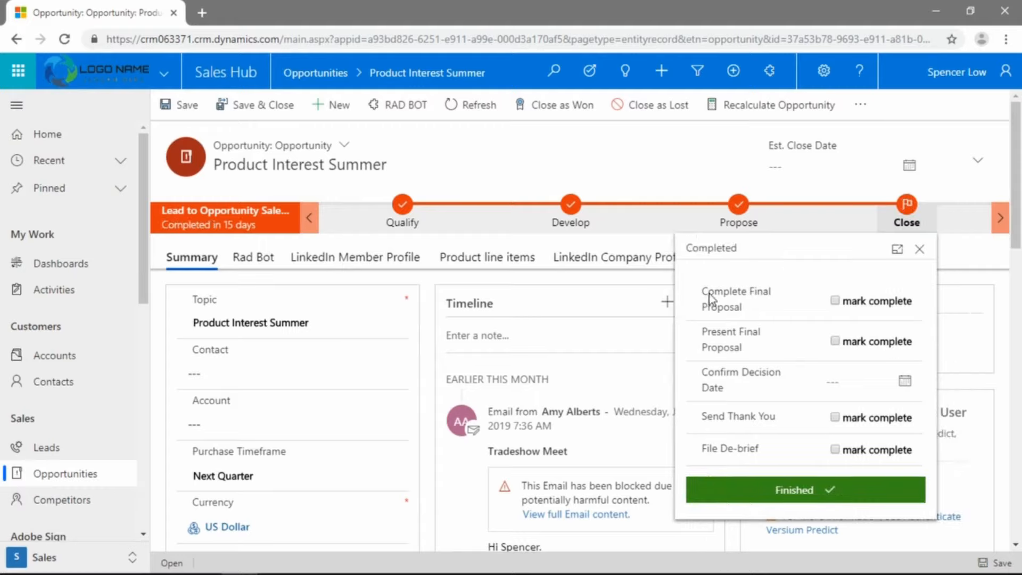
click(920, 249)
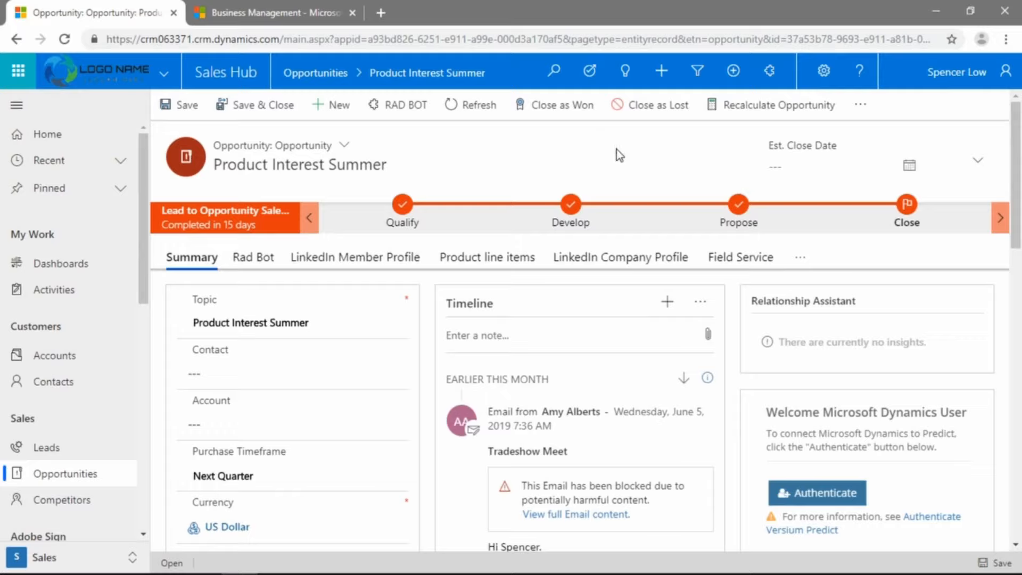
Switch to the Business Management settings, open the Processes list and check which system views it offers
click(275, 9)
click(354, 74)
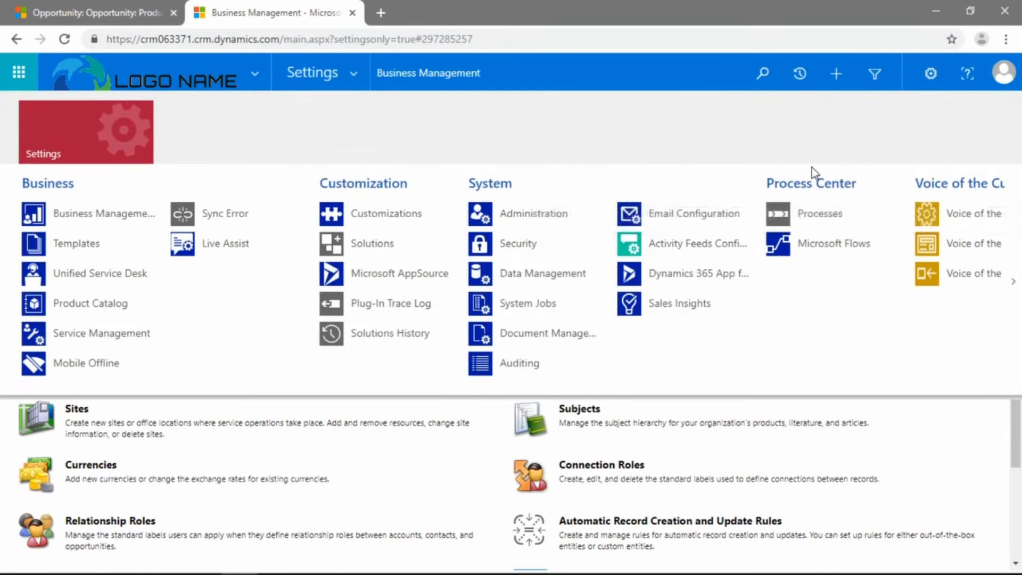
click(819, 218)
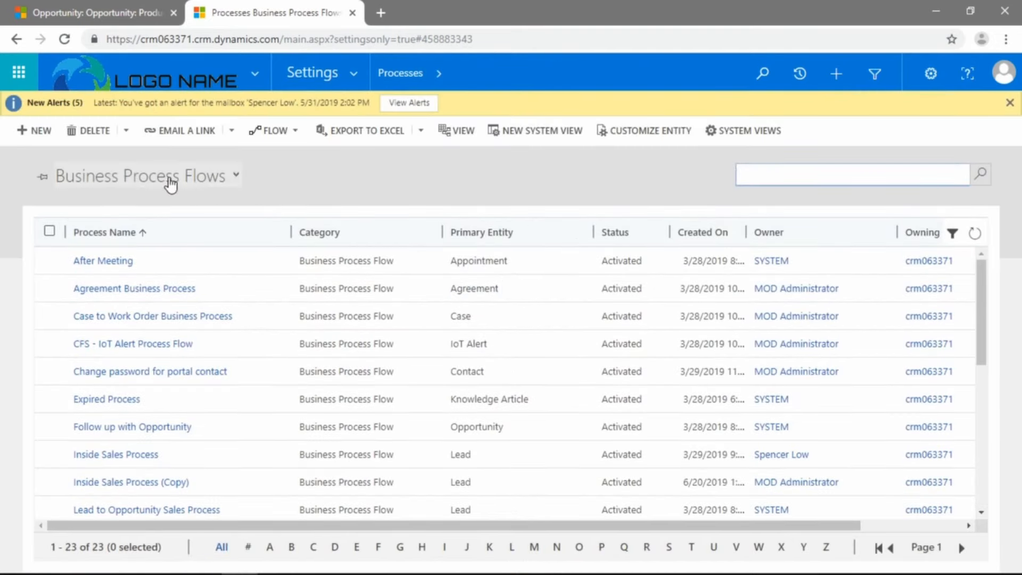
click(194, 183)
click(195, 184)
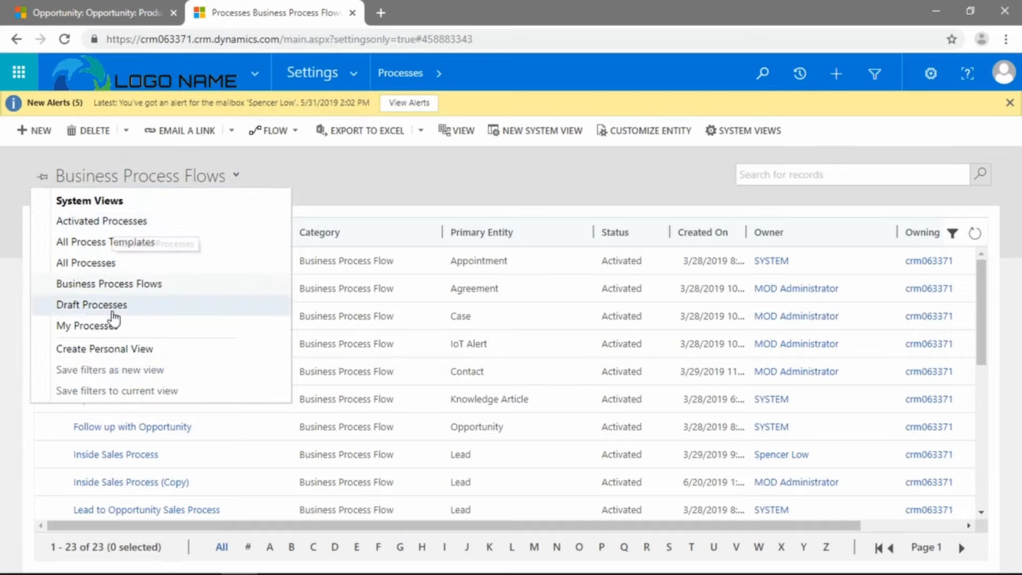
click(375, 179)
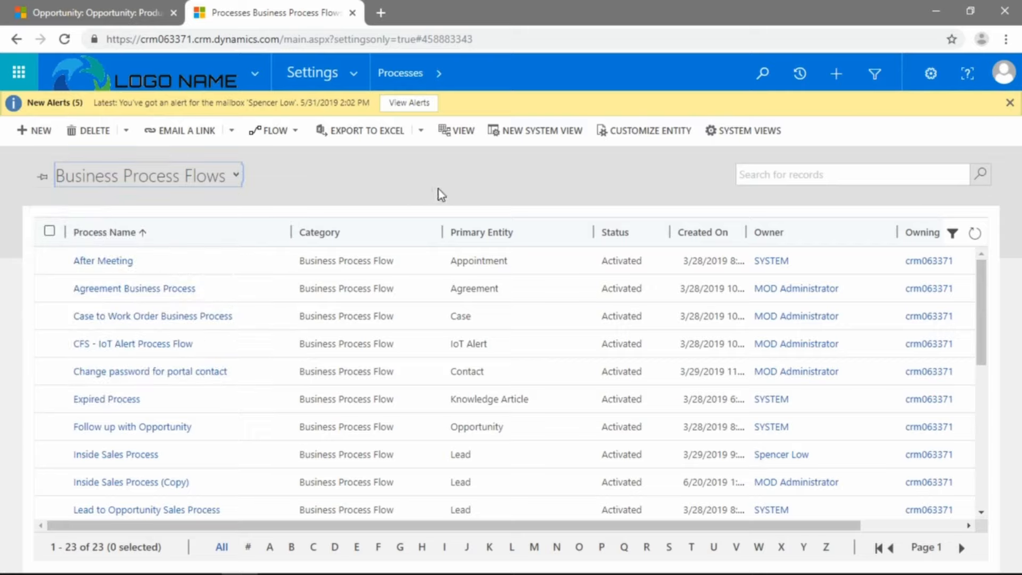
Sort the business process flows by Primary Entity and open the Lead to Opportunity Sales Process in the designer
click(501, 236)
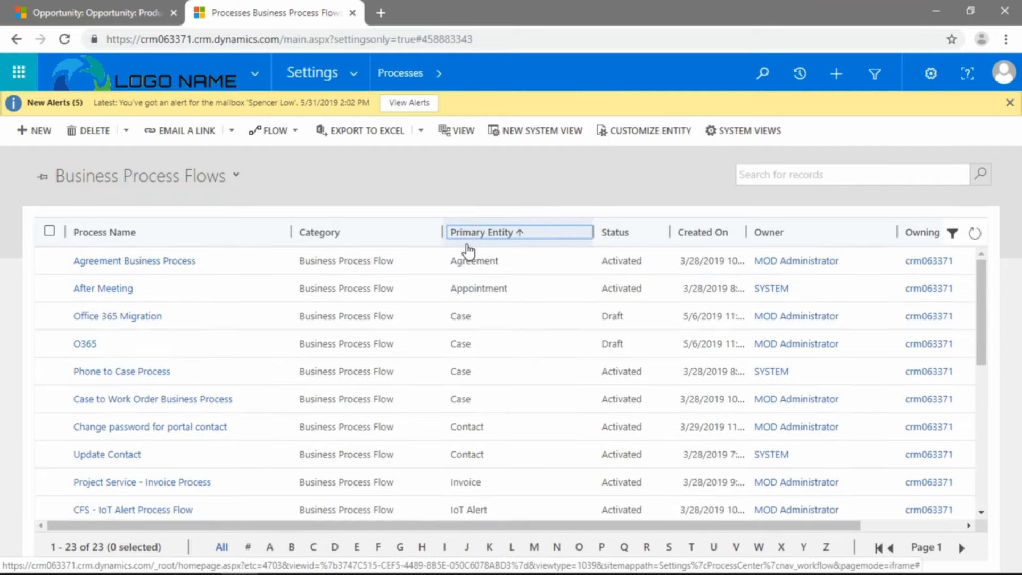
click(469, 234)
click(474, 235)
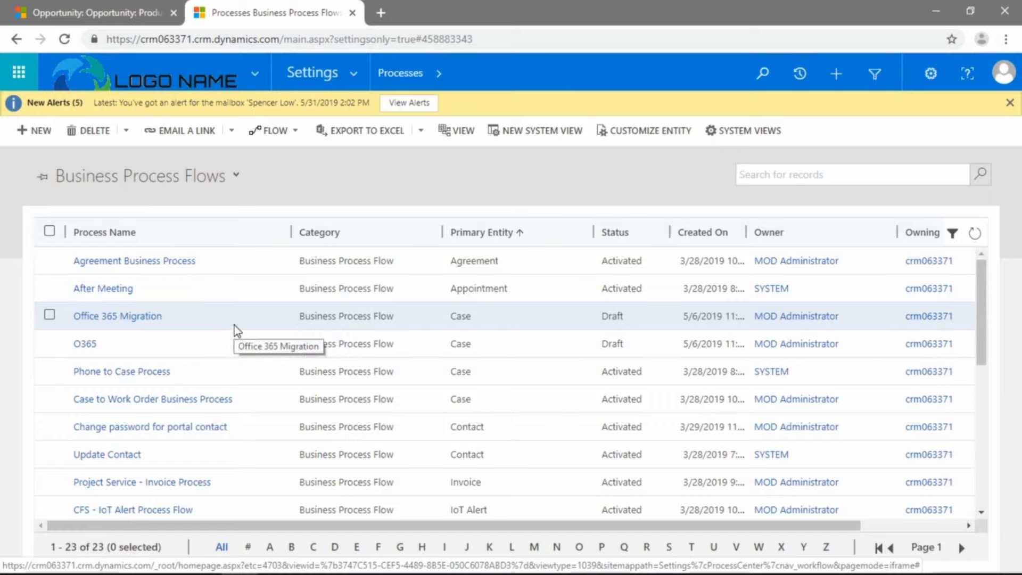
scroll(234, 330, down, 6)
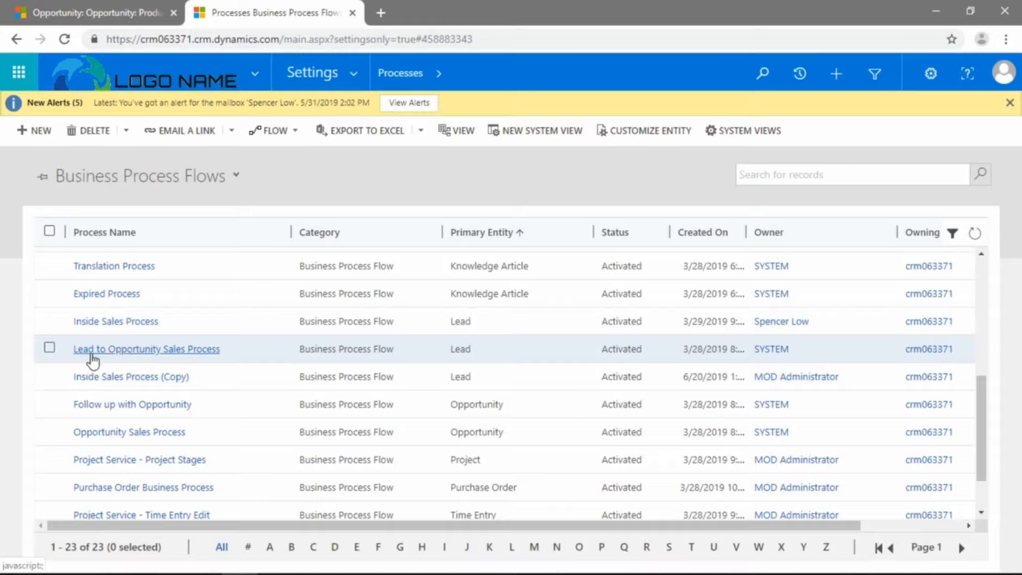
click(207, 356)
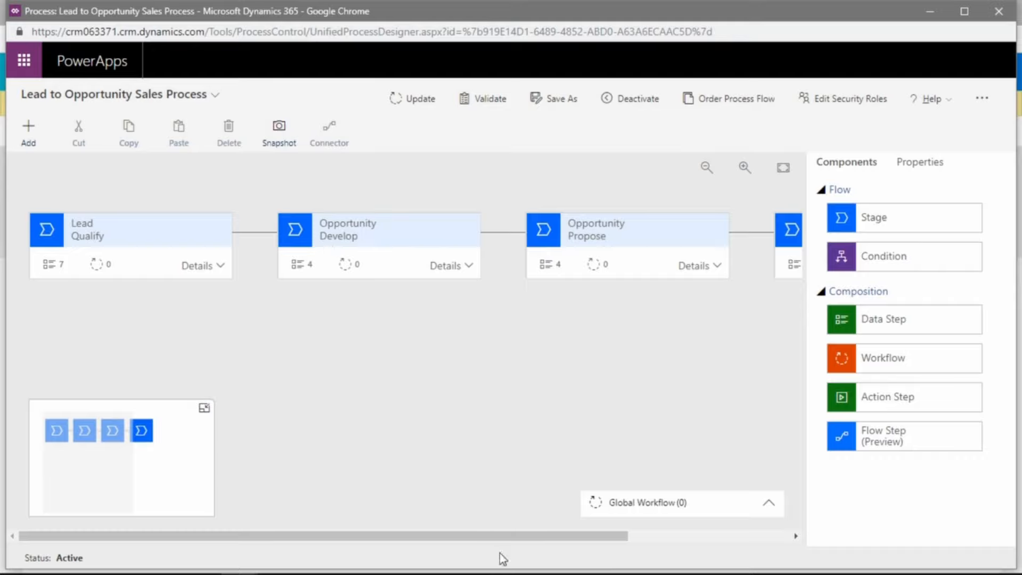
Expand the details of the Lead Qualify stage and look through its list of data steps
drag(490, 535, 441, 538)
mouse_move(53, 270)
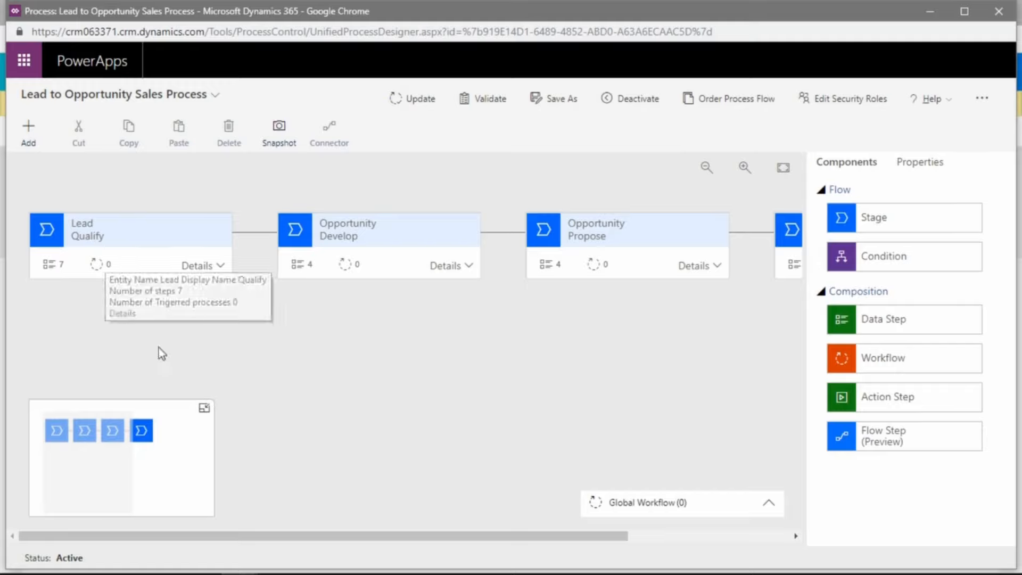
click(220, 266)
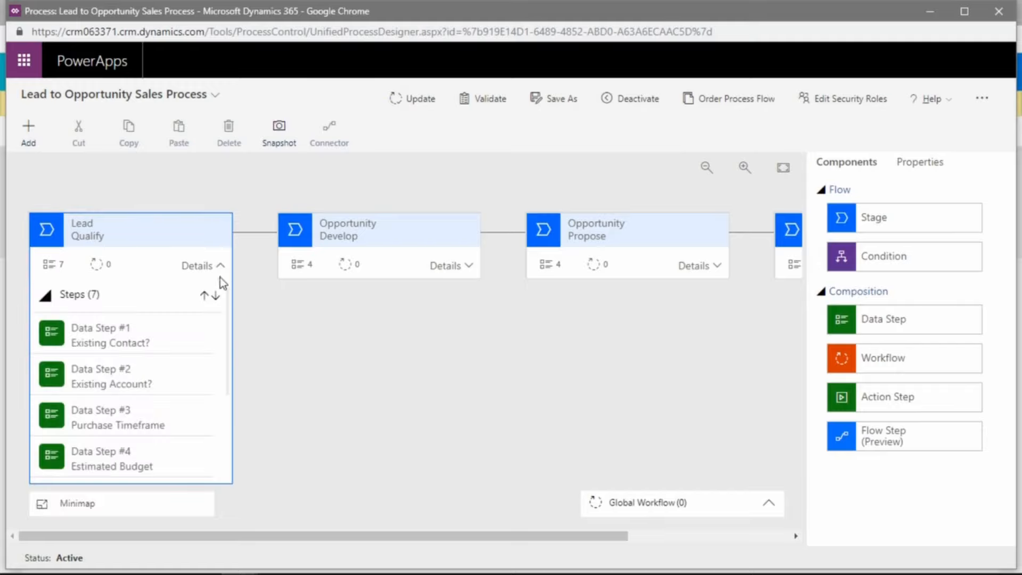
scroll(187, 349, down, 3)
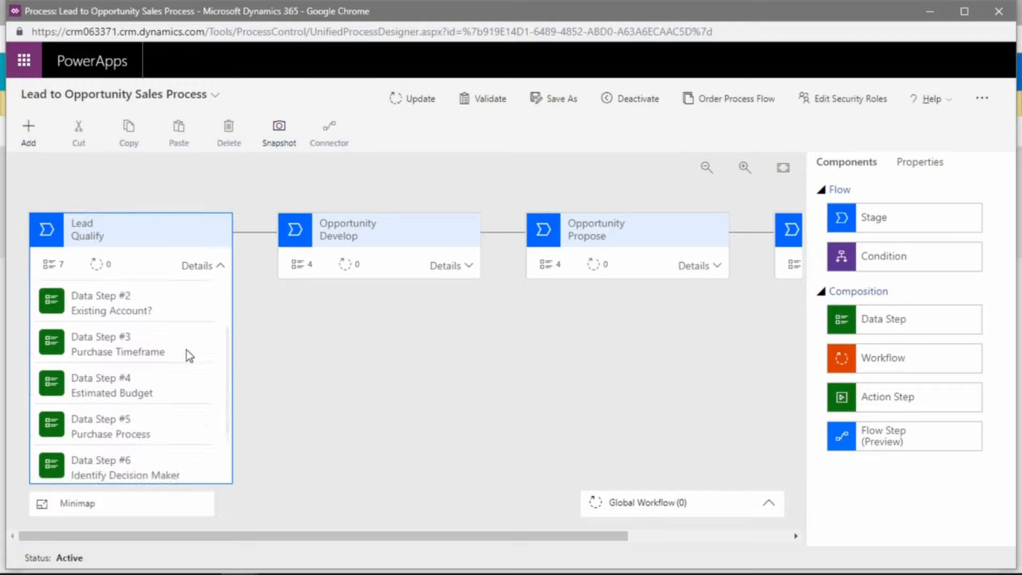
scroll(186, 350, down, 2)
scroll(172, 376, up, 5)
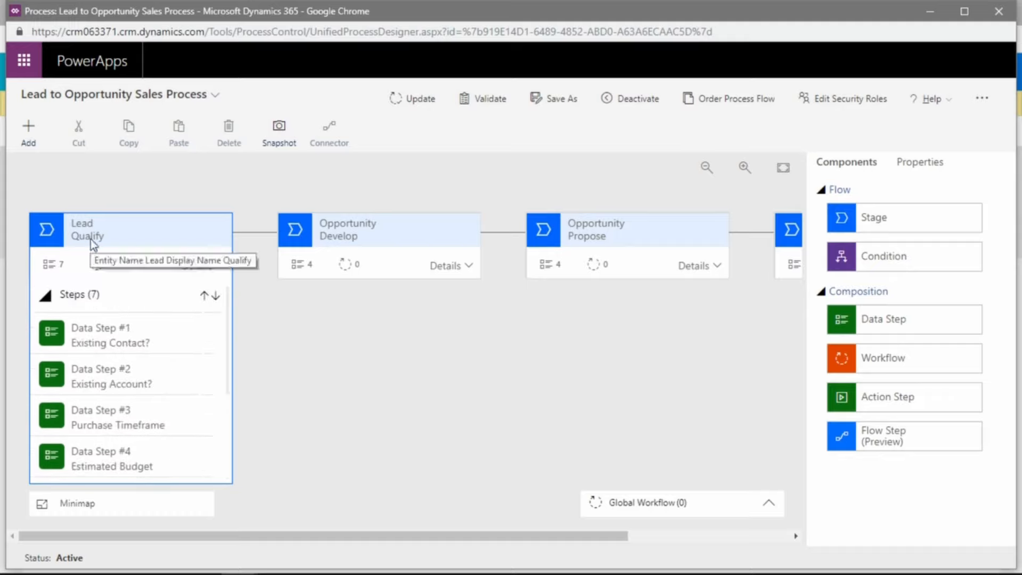
Examine the properties of the Qualify stage's data steps, from Existing Contact? through Capture A Summary
click(172, 337)
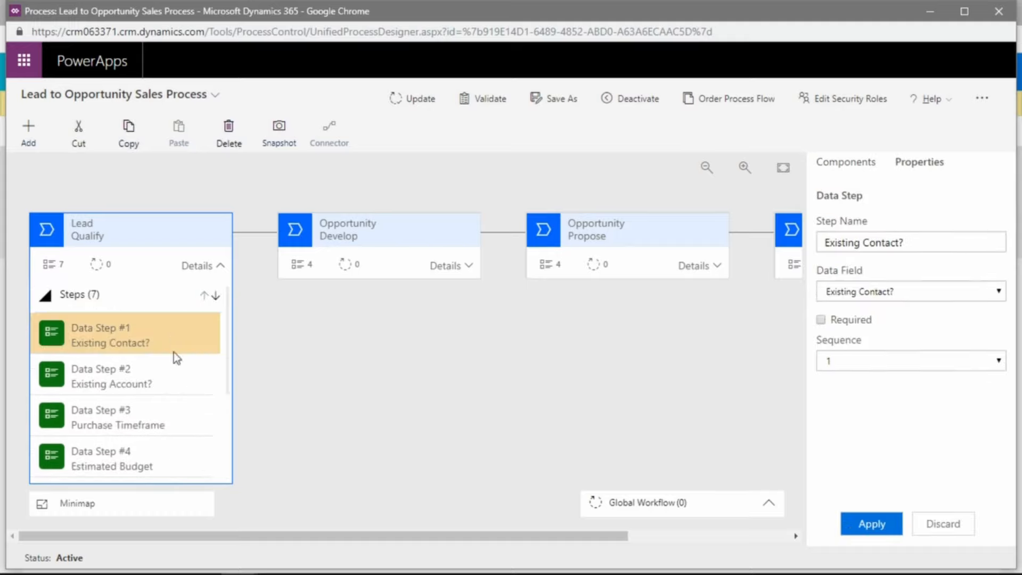
click(183, 375)
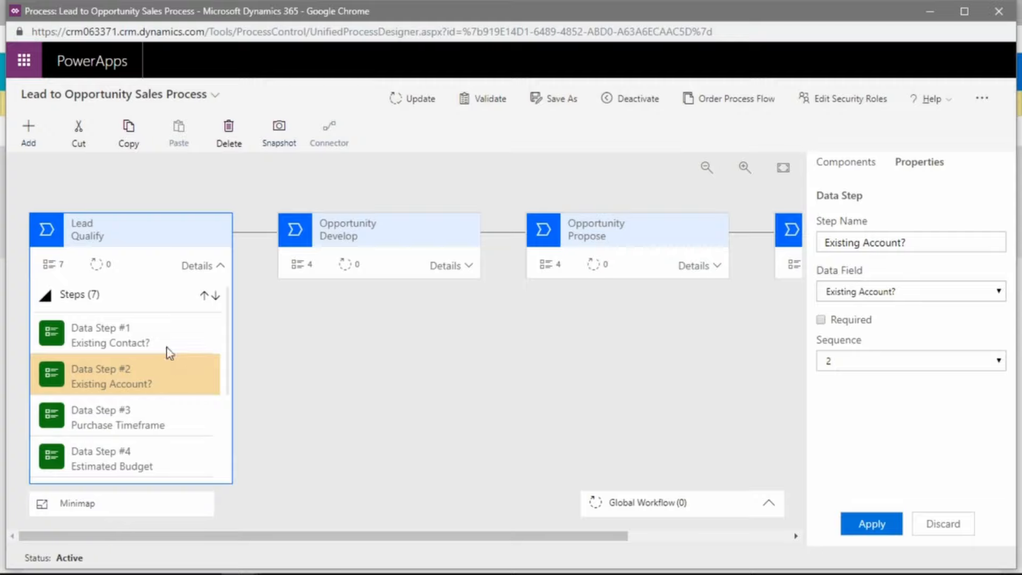
scroll(169, 353, down, 1)
click(188, 337)
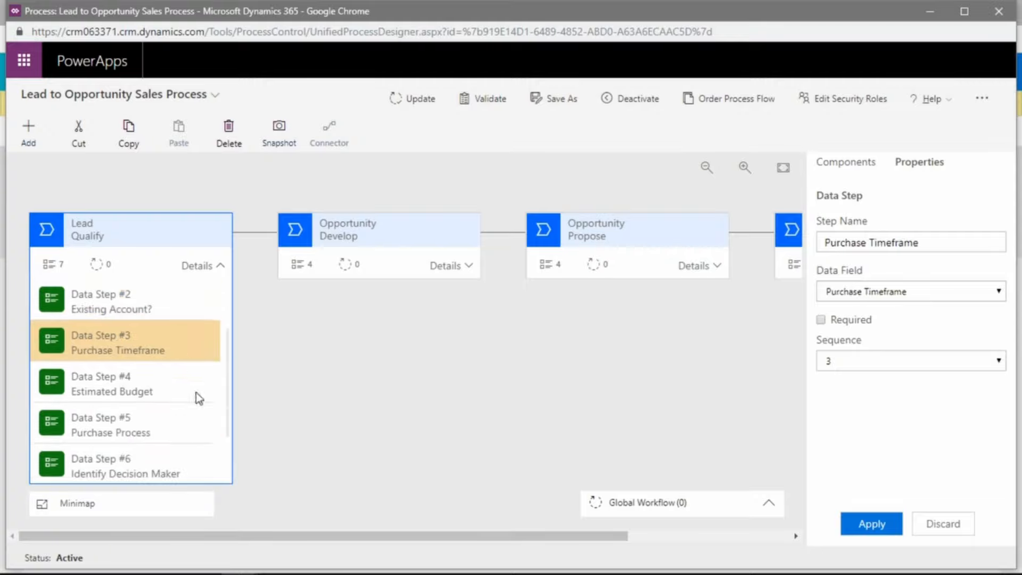
click(183, 381)
scroll(183, 382, down, 2)
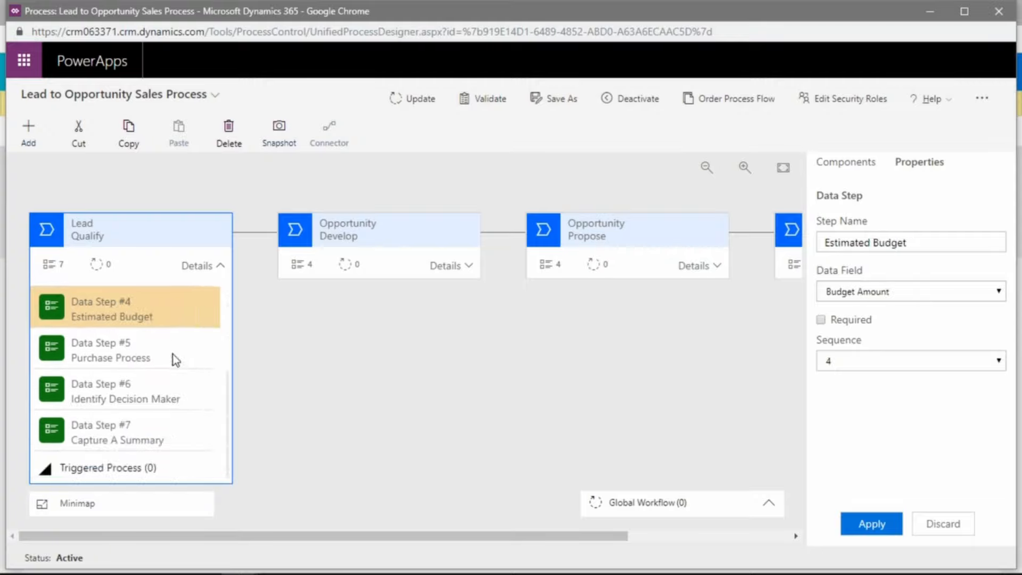
click(176, 359)
click(183, 379)
scroll(183, 378, down, 1)
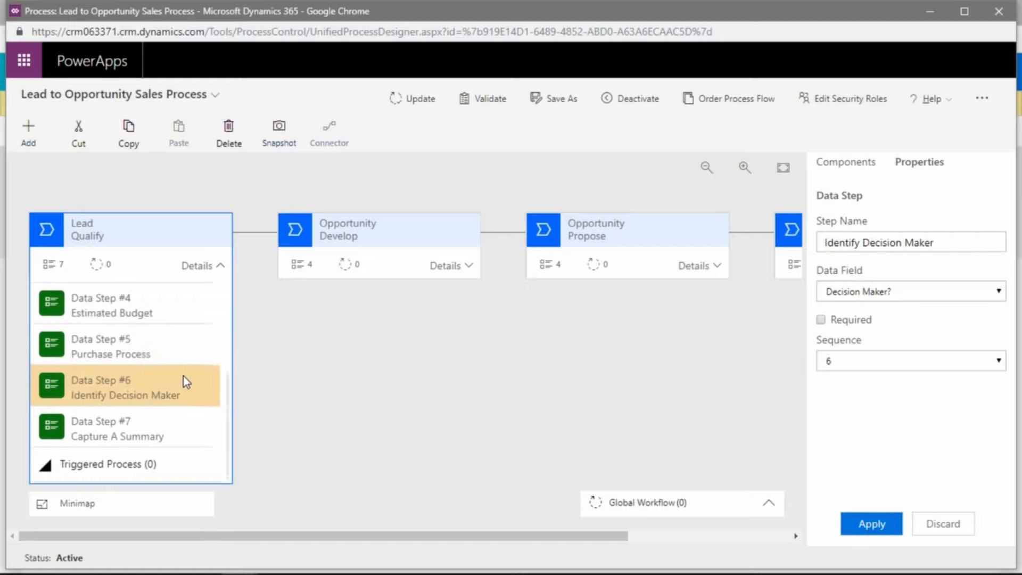
click(187, 422)
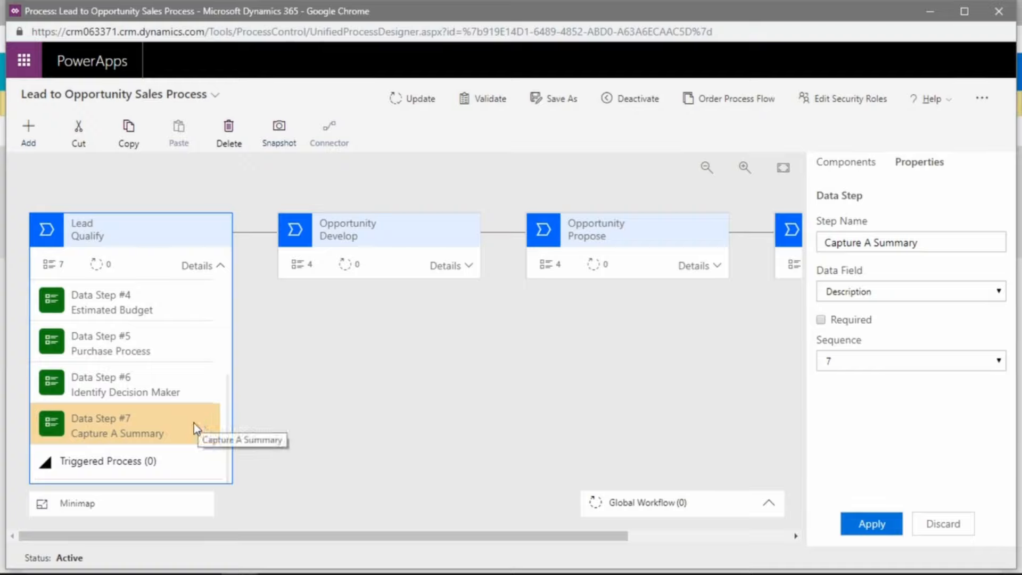
scroll(194, 424, up, 3)
scroll(141, 373, down, 3)
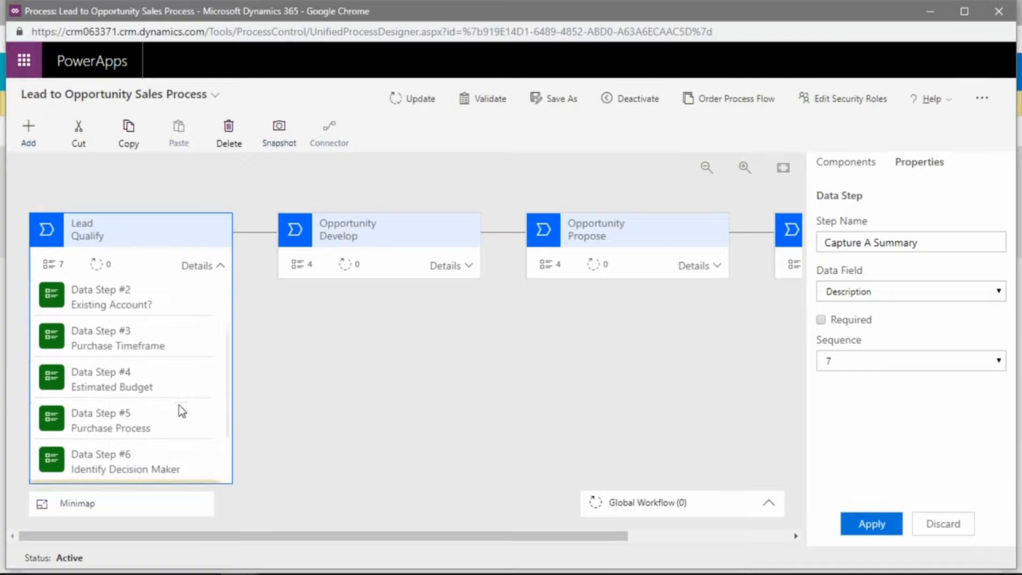
scroll(179, 346, up, 2)
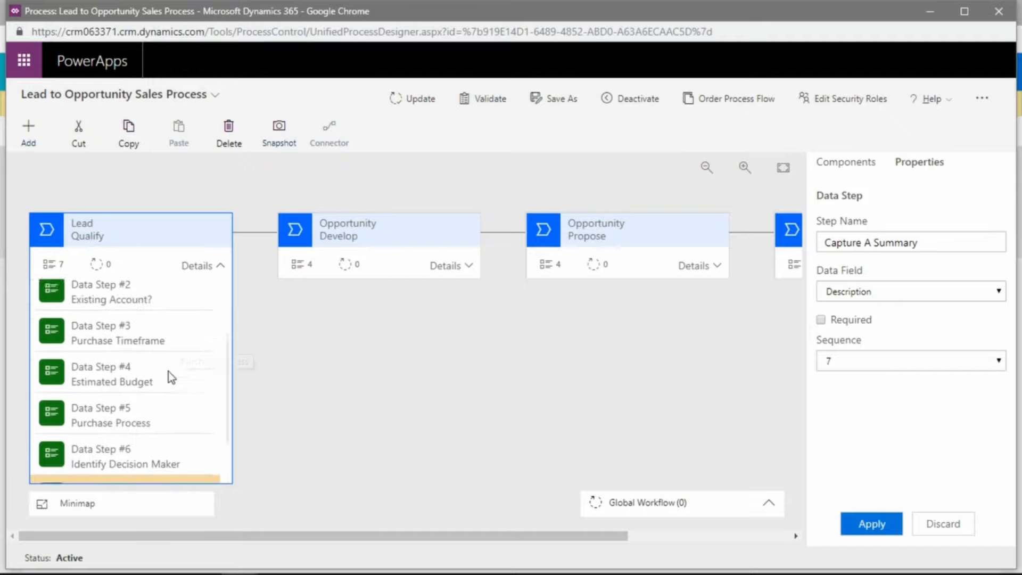
click(178, 335)
scroll(176, 335, up, 2)
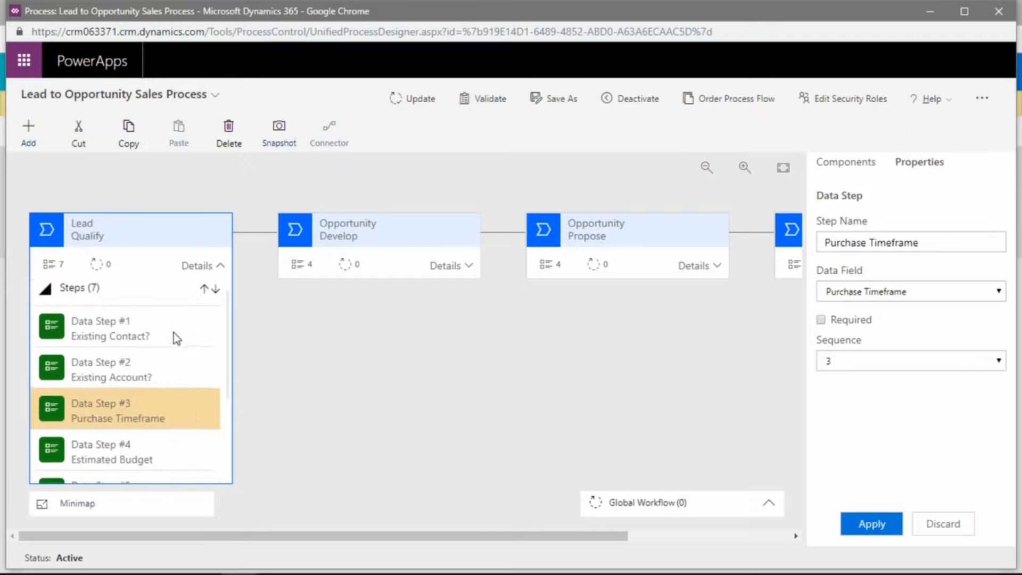
Delete the Existing Account? data step from the Qualify stage and confirm the deletion
click(122, 382)
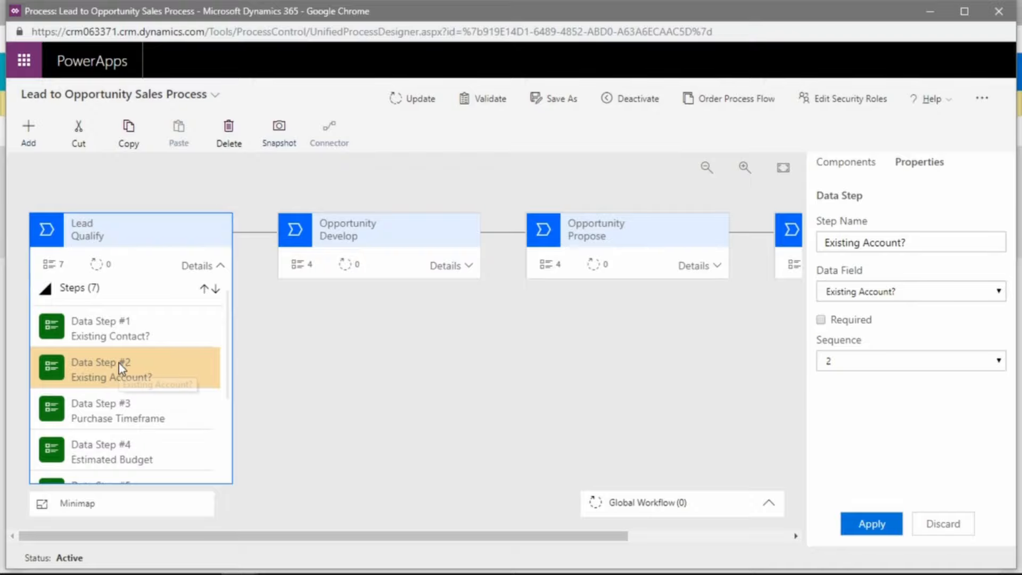
click(228, 140)
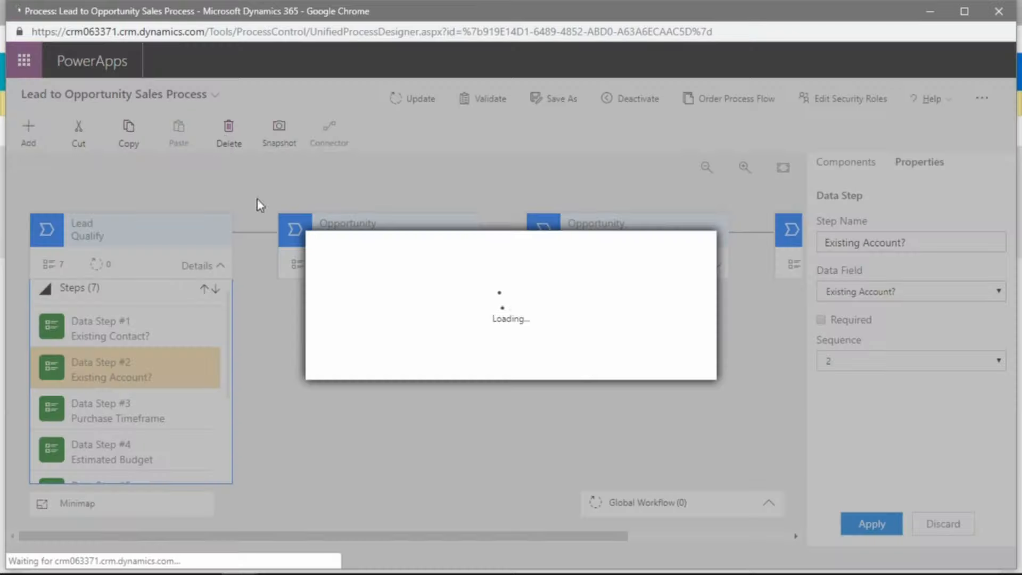
click(608, 373)
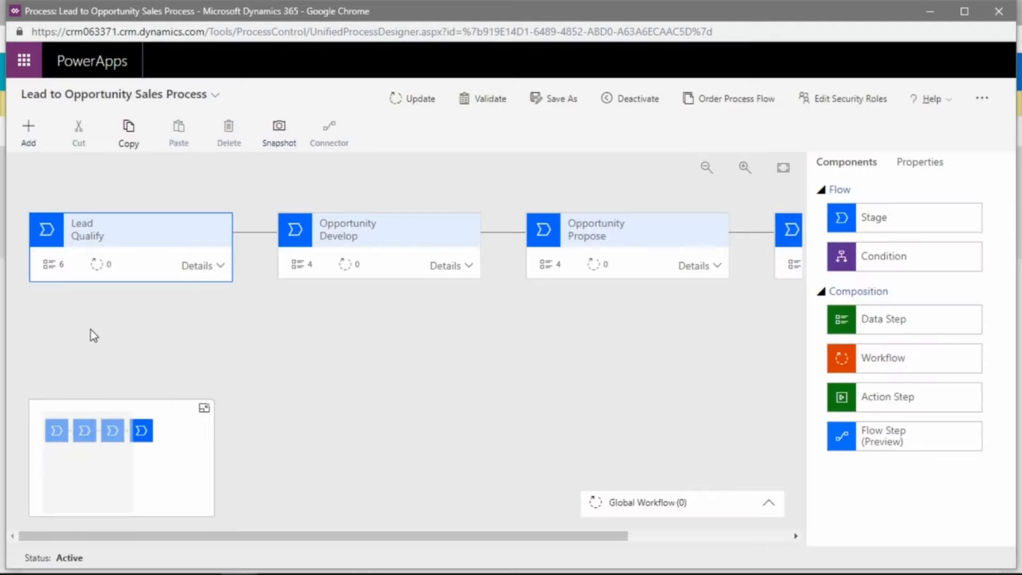
Mark the Identify Decision Maker data step in the Qualify stage as Required and apply the change
click(218, 266)
scroll(171, 373, down, 2)
scroll(171, 372, down, 2)
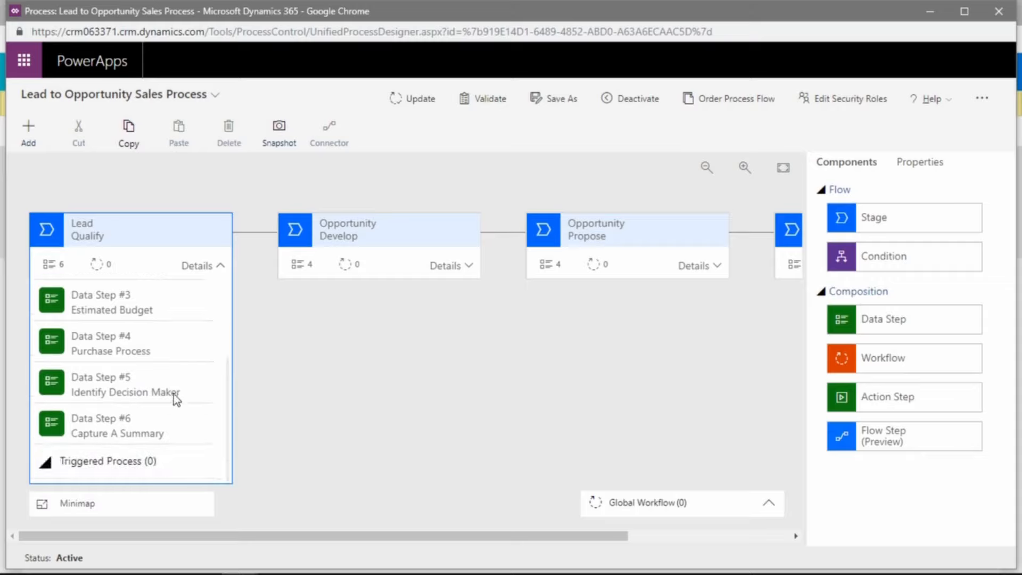
scroll(175, 392, up, 3)
scroll(176, 393, down, 3)
click(181, 389)
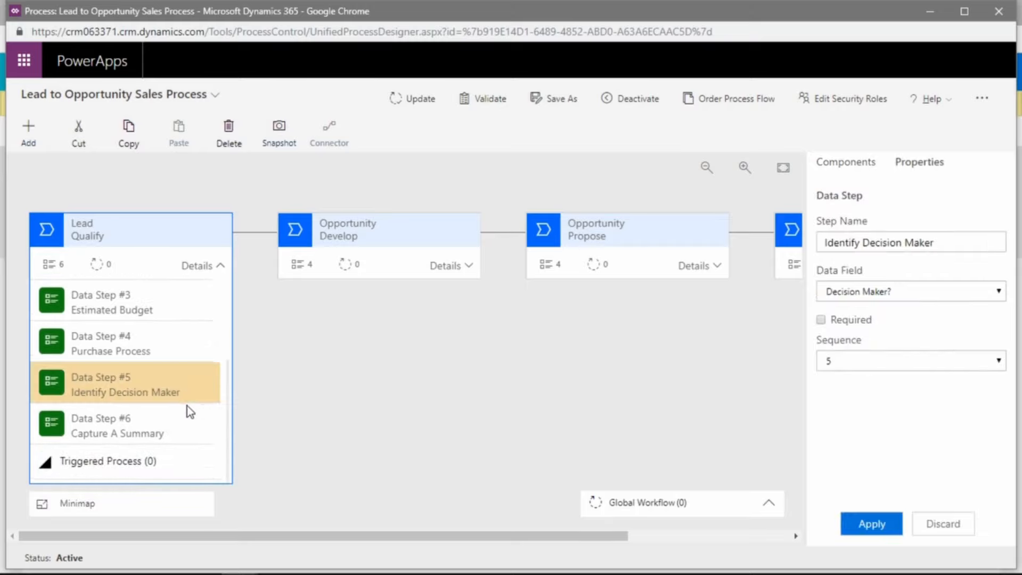
click(822, 322)
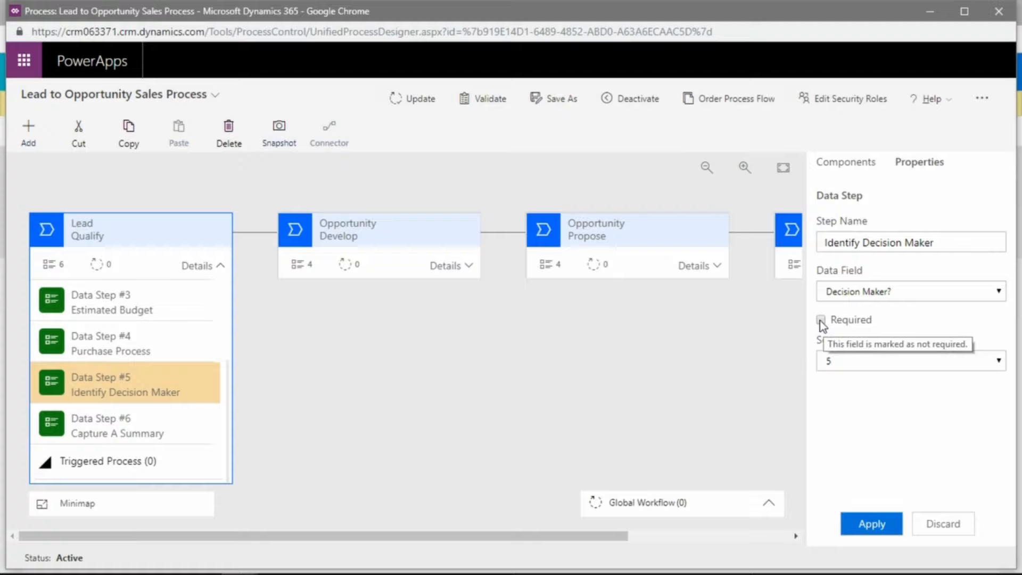
click(872, 524)
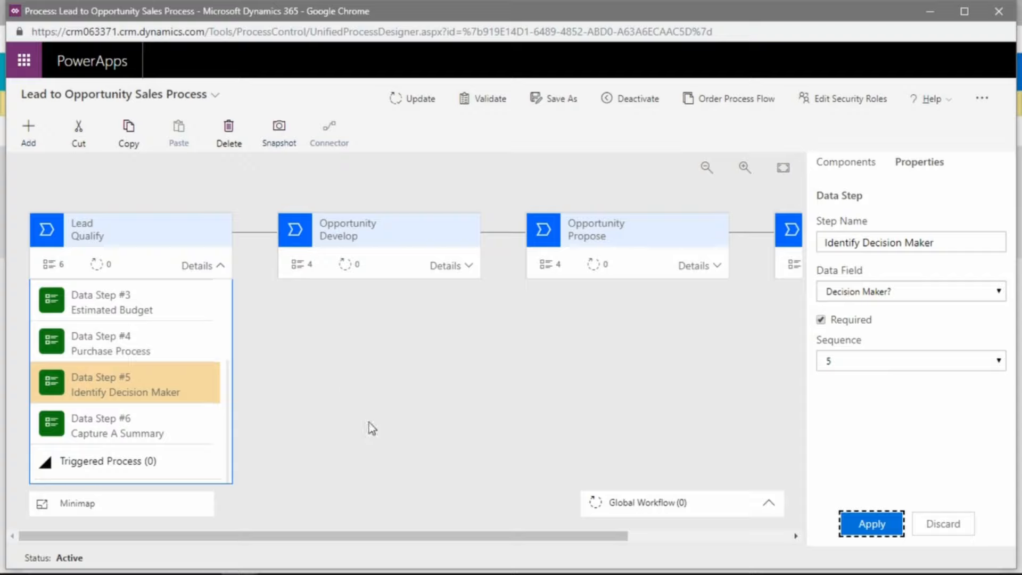
click(195, 382)
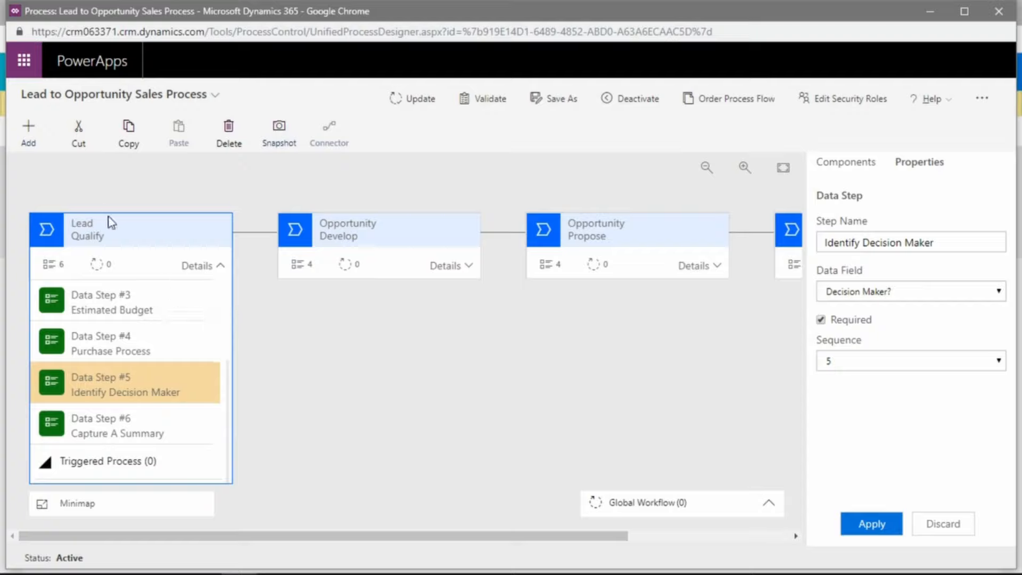
Add a condition between the Lead Qualify stage and the Opportunity Develop stage
click(31, 131)
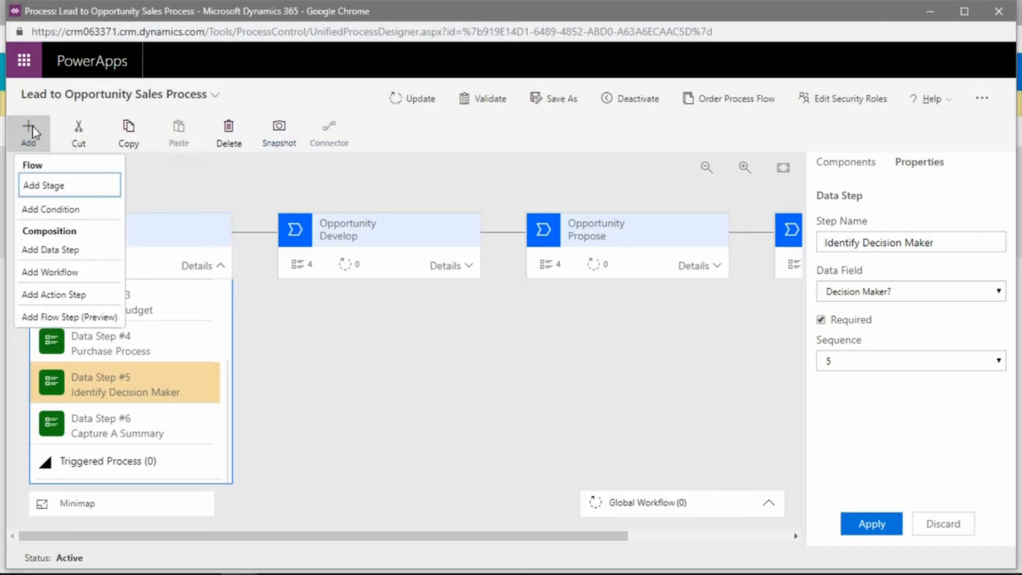
click(52, 211)
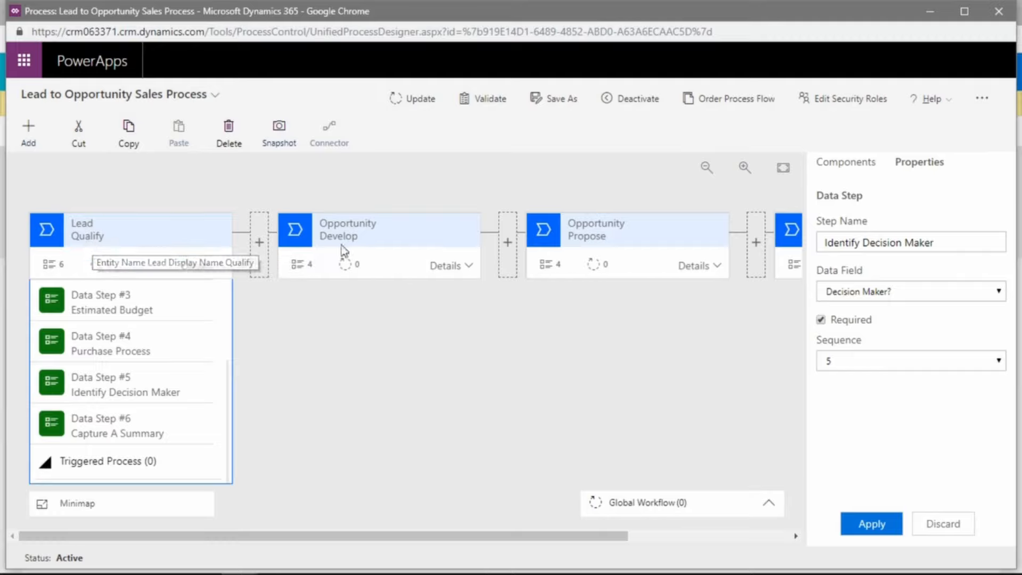
click(255, 255)
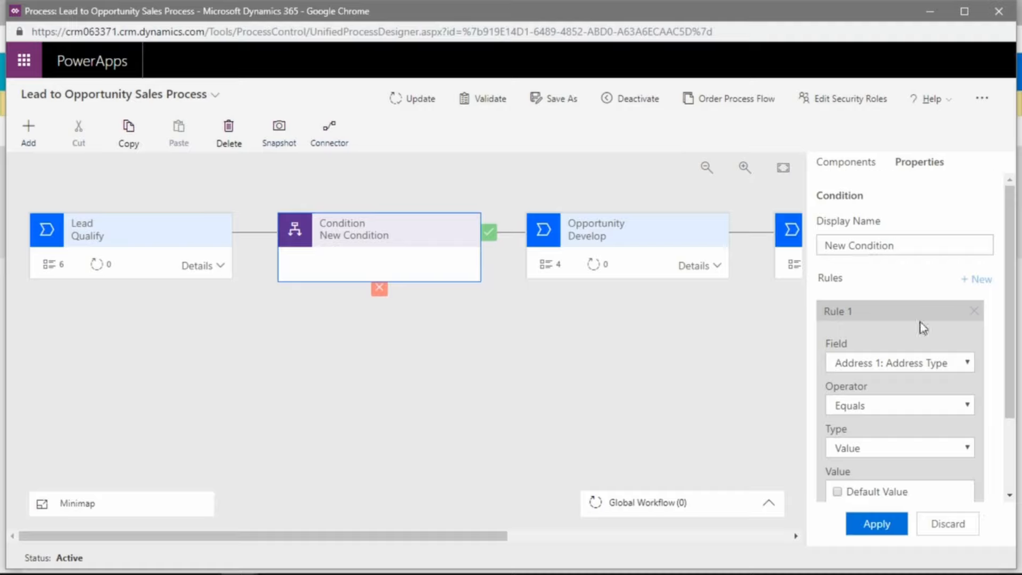
Set the condition's Rule 1 to field Address 1: County, operator Equals, type Value and value Canada, and apply it
scroll(926, 330, down, 2)
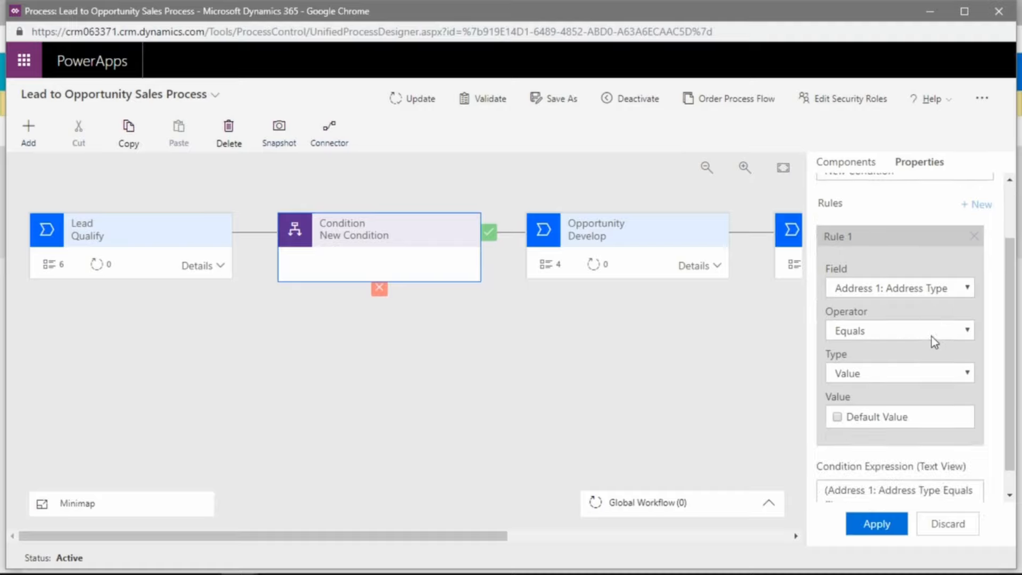
click(968, 291)
click(905, 321)
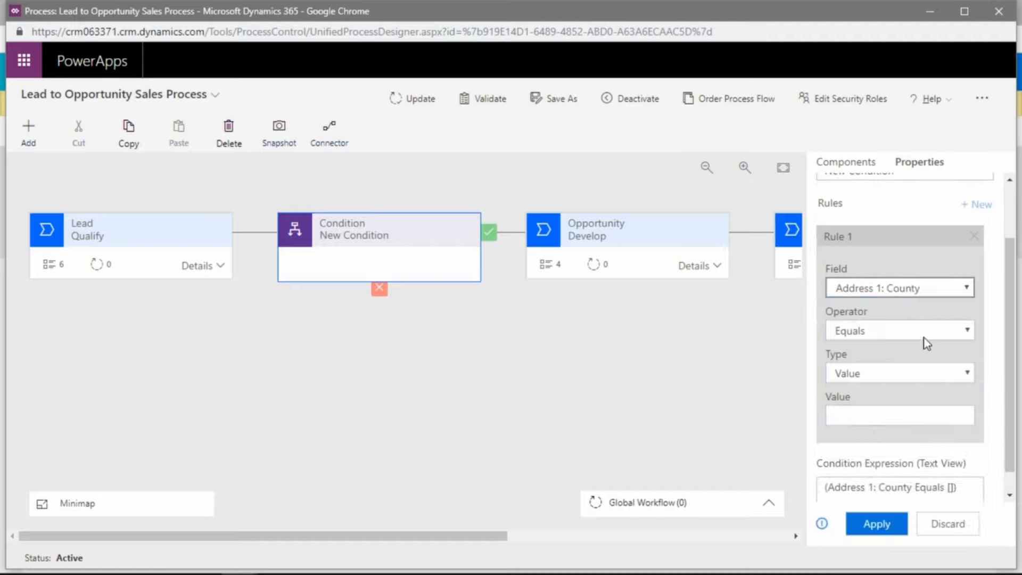
click(924, 331)
click(900, 350)
click(894, 373)
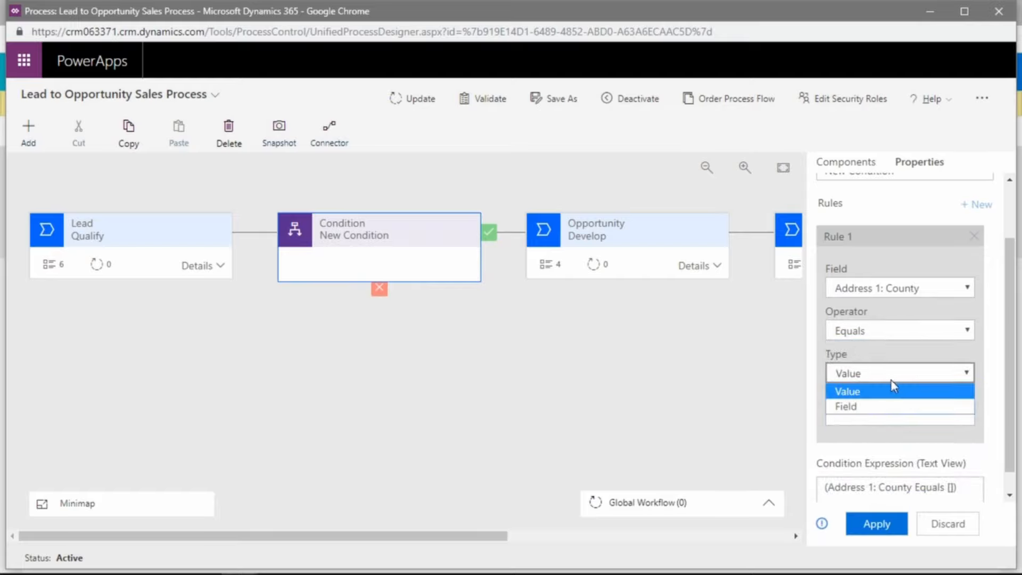
click(890, 386)
click(878, 413)
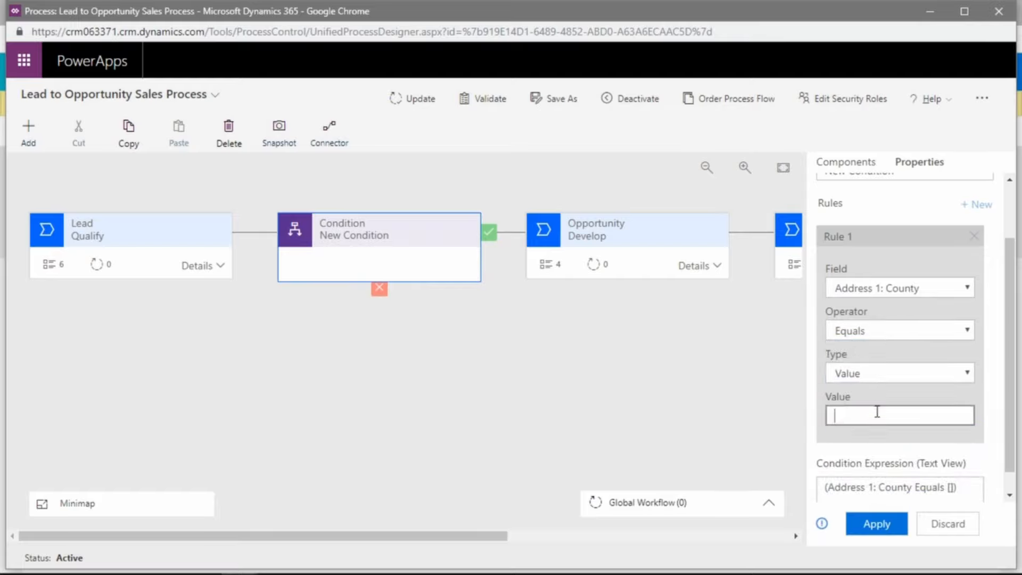
text(Canada)
scroll(871, 416, down, 1)
click(896, 527)
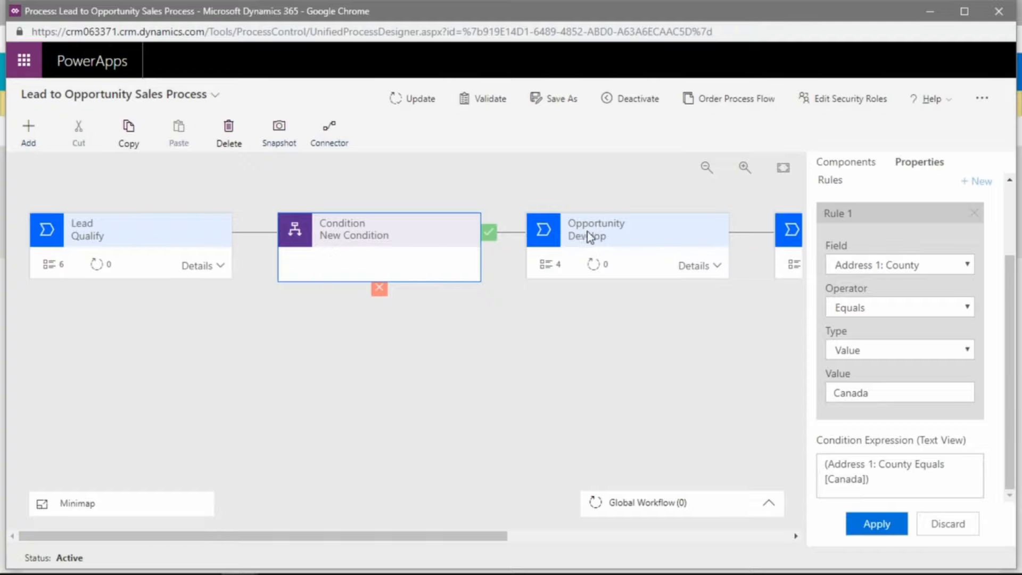
Add a new stage on the not-met branch of the condition
mouse_move(500, 536)
mouse_down()
mouse_move(589, 541)
mouse_move(495, 556)
mouse_up()
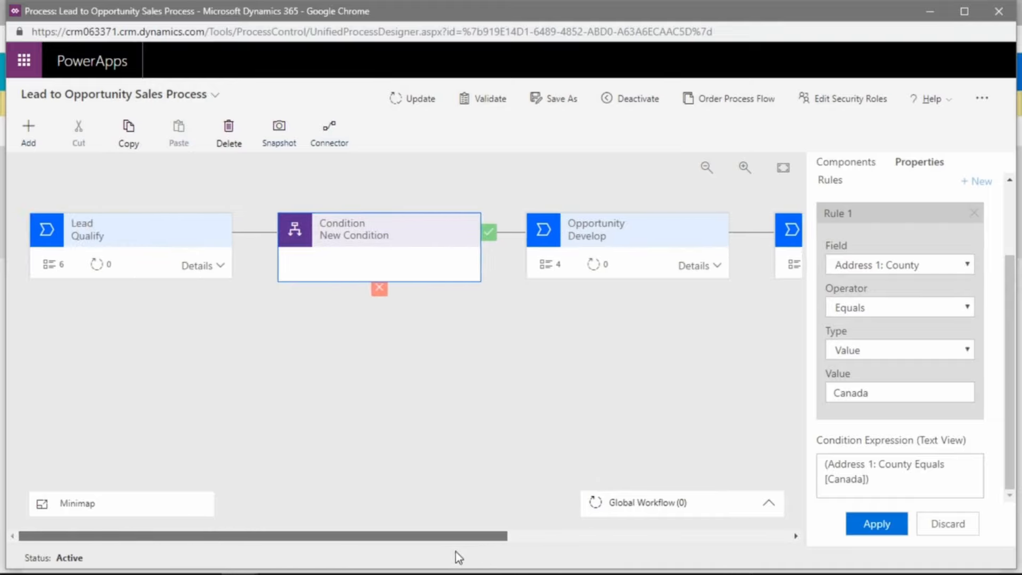
click(32, 136)
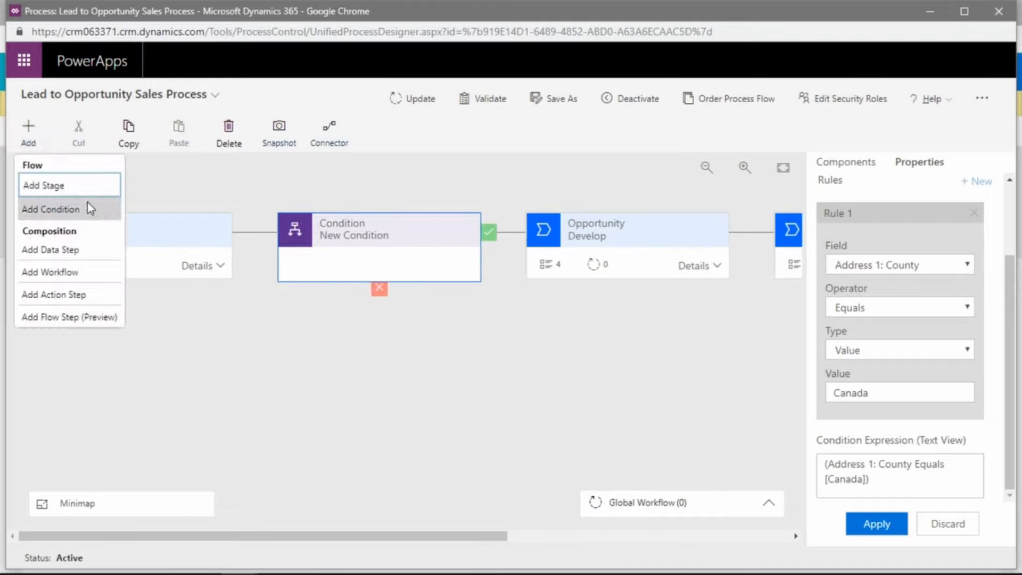
click(65, 188)
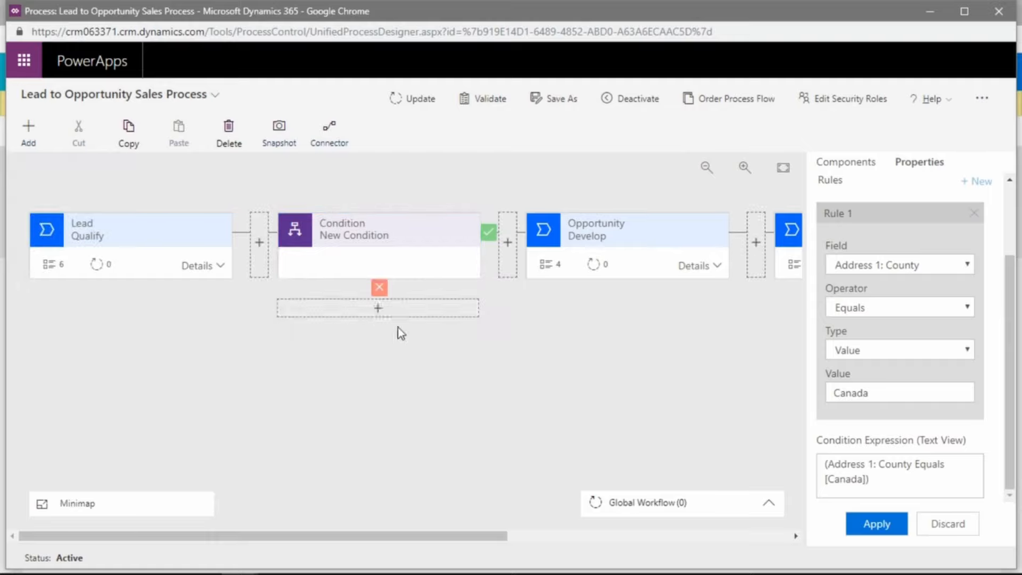
click(380, 308)
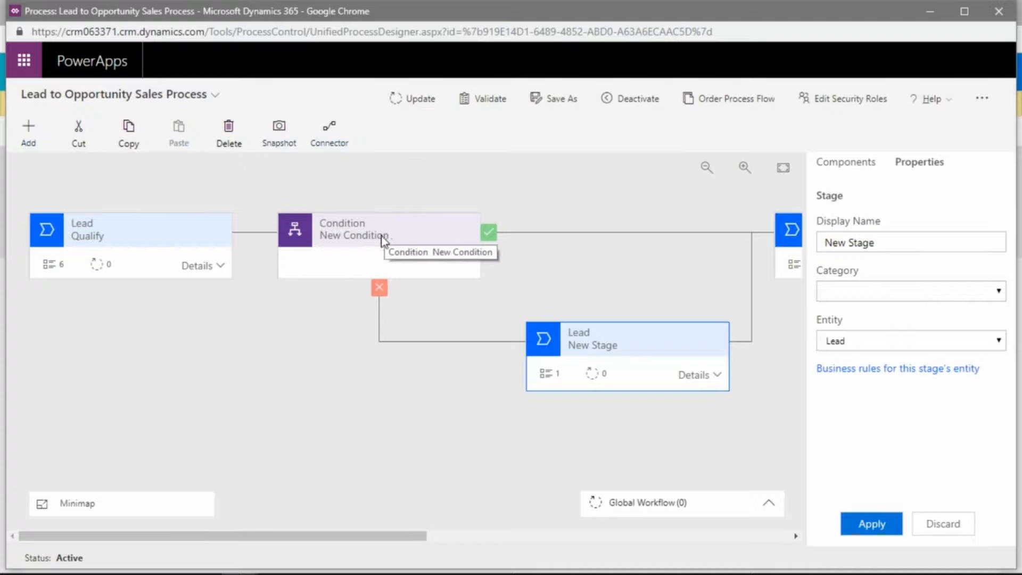
Add a Workflow component to the Lead Qualify stage
click(640, 401)
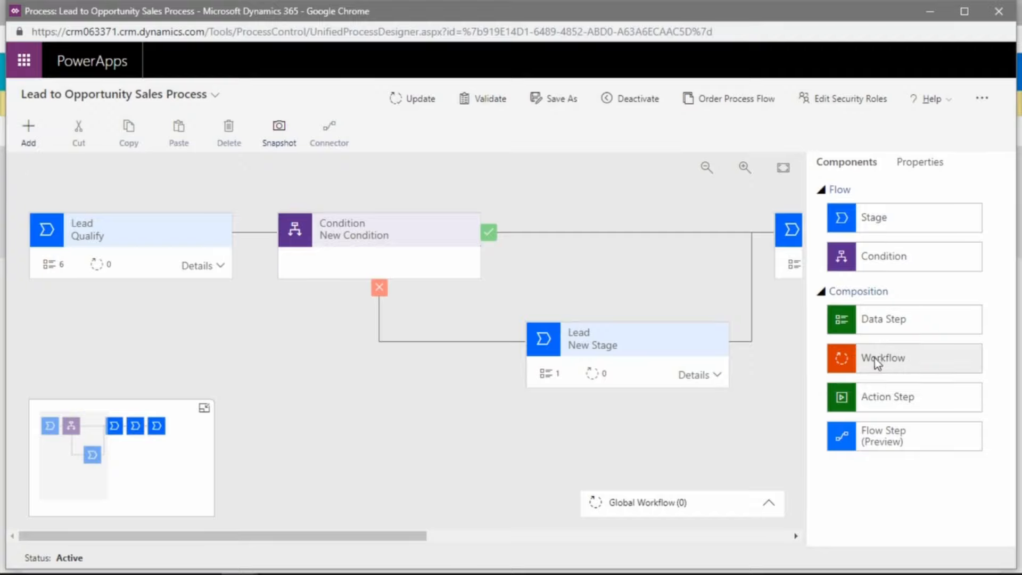
drag(873, 359, 85, 257)
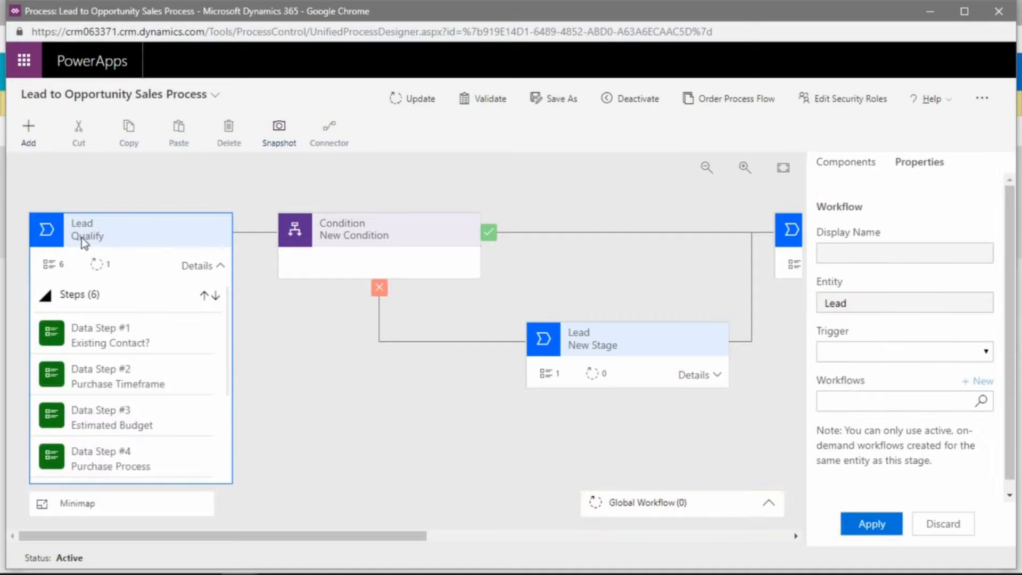
Review the Workflow component in the Lead Qualify stage and its available trigger options
scroll(174, 342, down, 5)
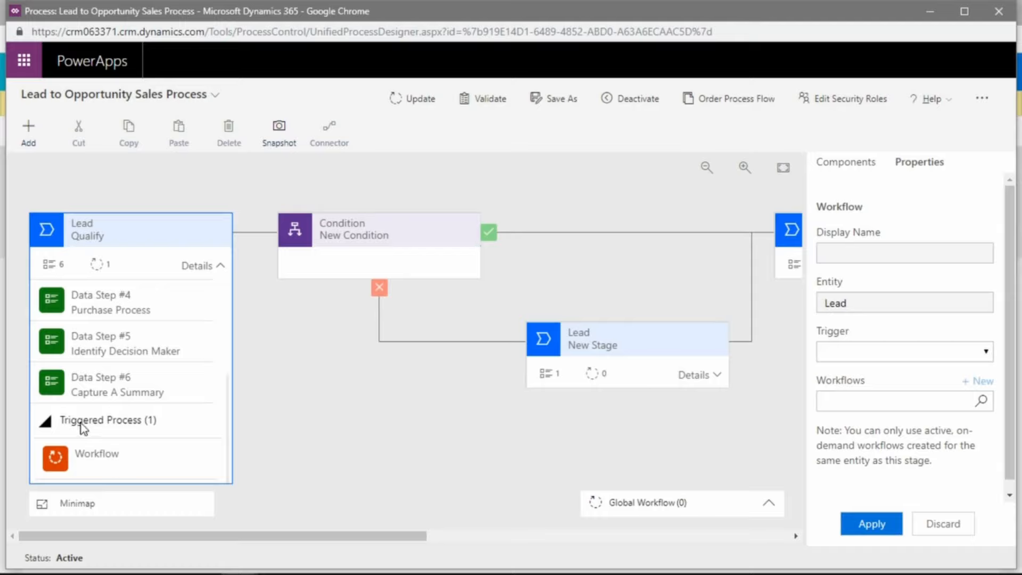
click(102, 461)
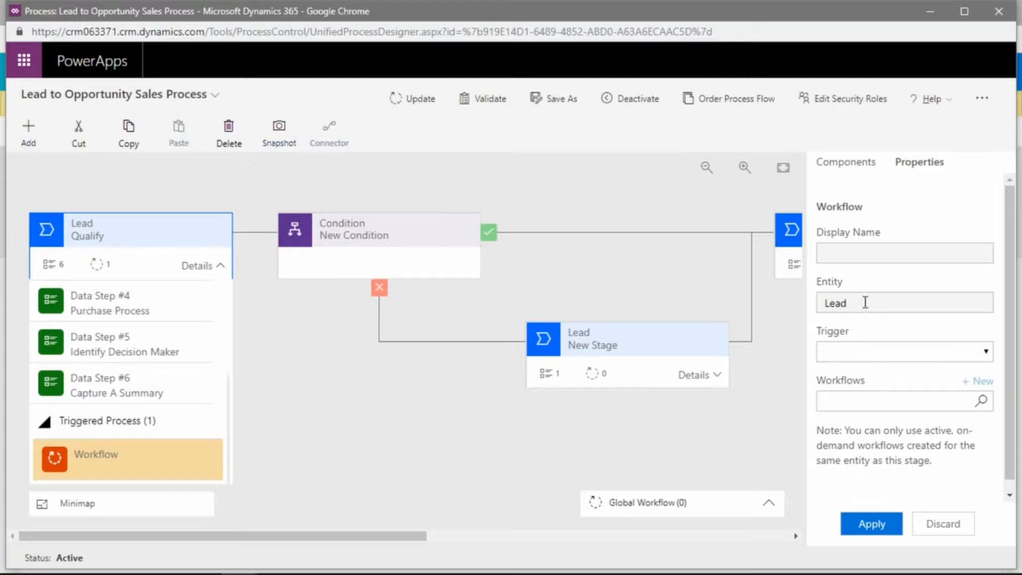
click(987, 351)
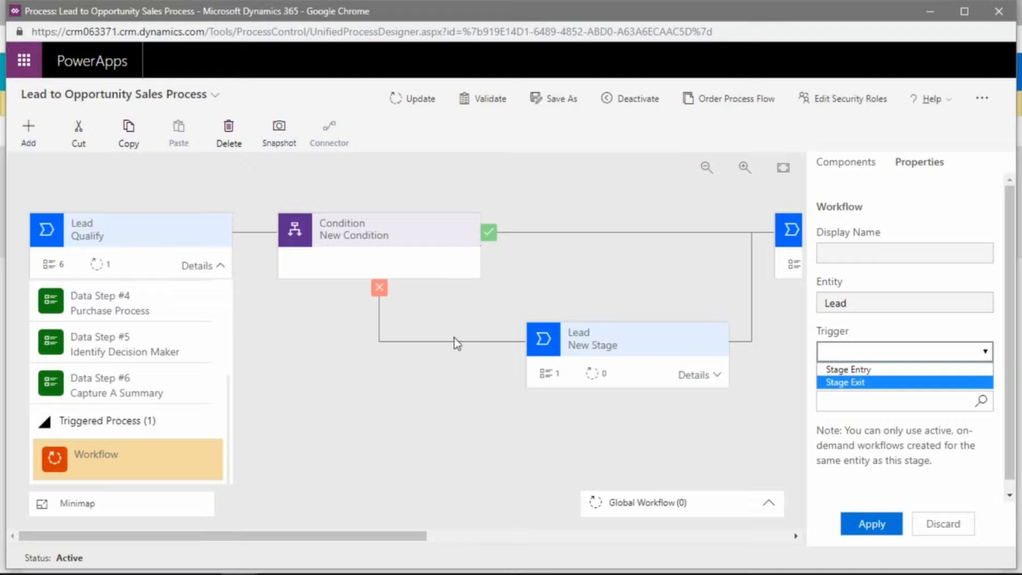
click(989, 433)
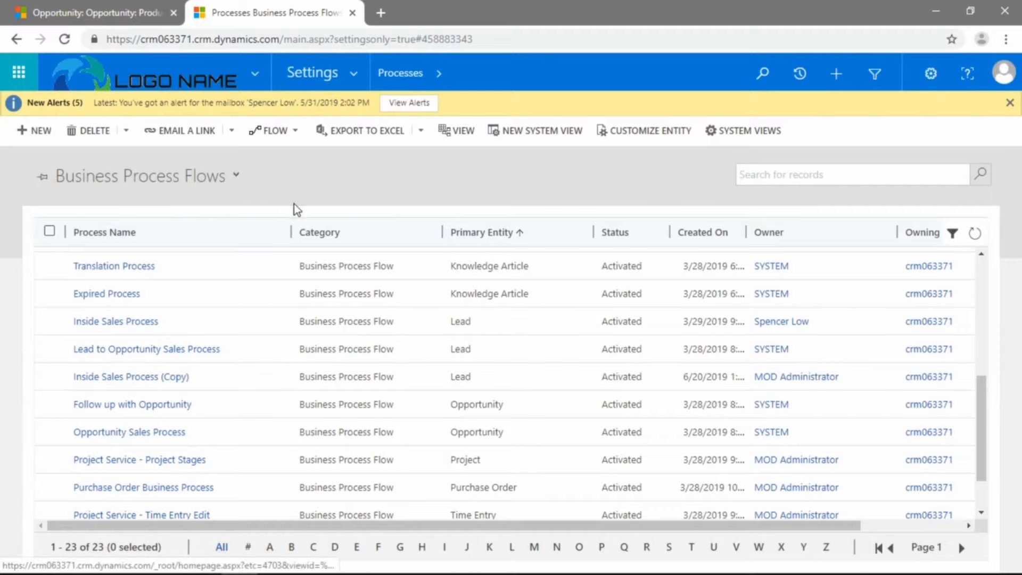
Create a new process named Tradeshow Sale Flow with category Business Process Flow and entity Lead
click(38, 137)
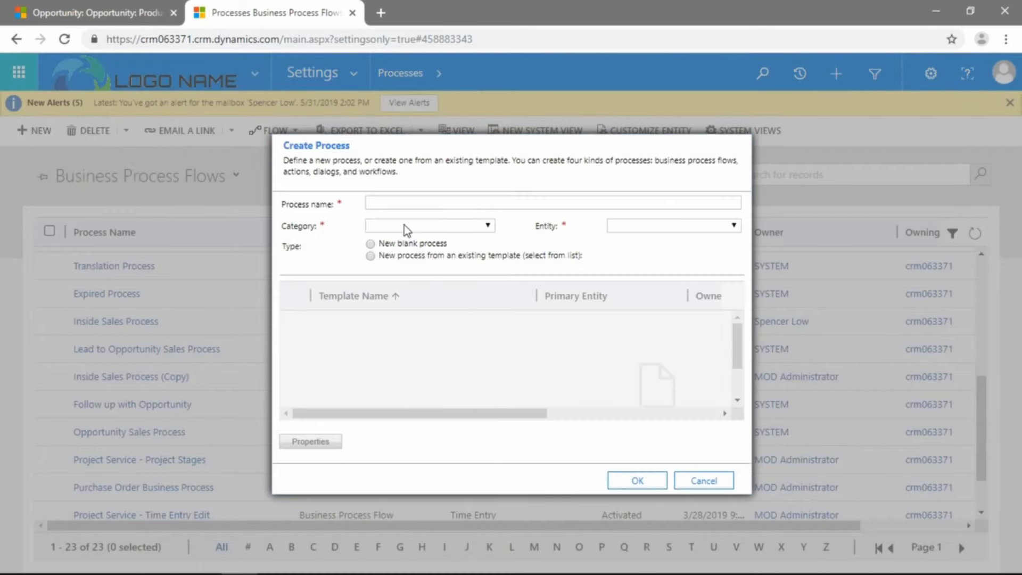
click(383, 202)
click(406, 224)
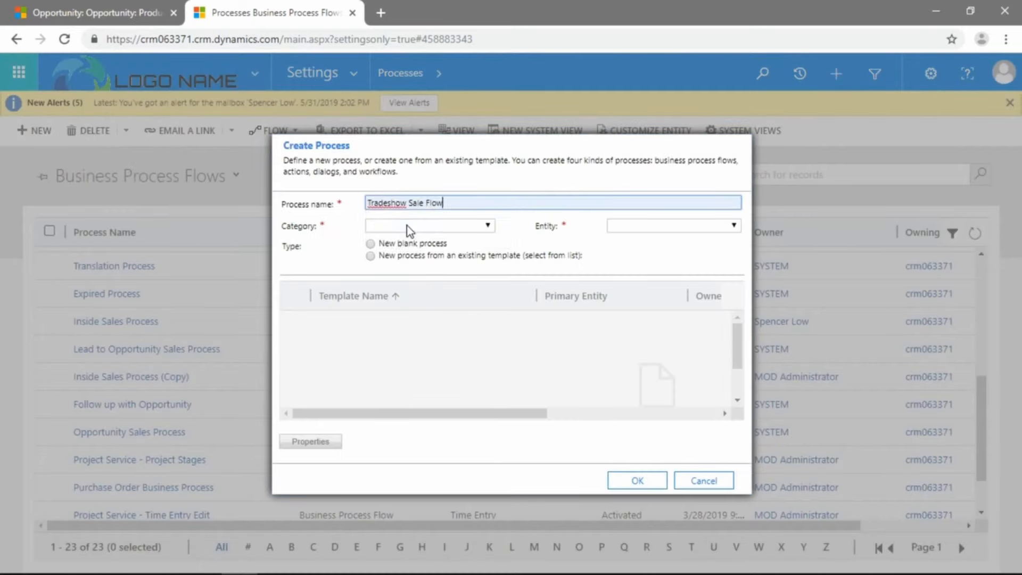
click(405, 227)
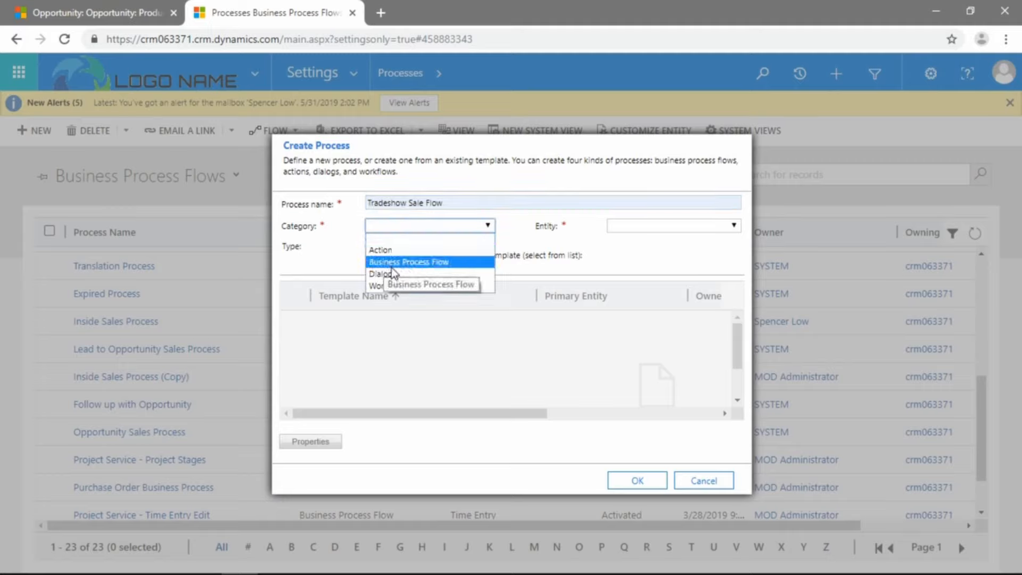
click(415, 265)
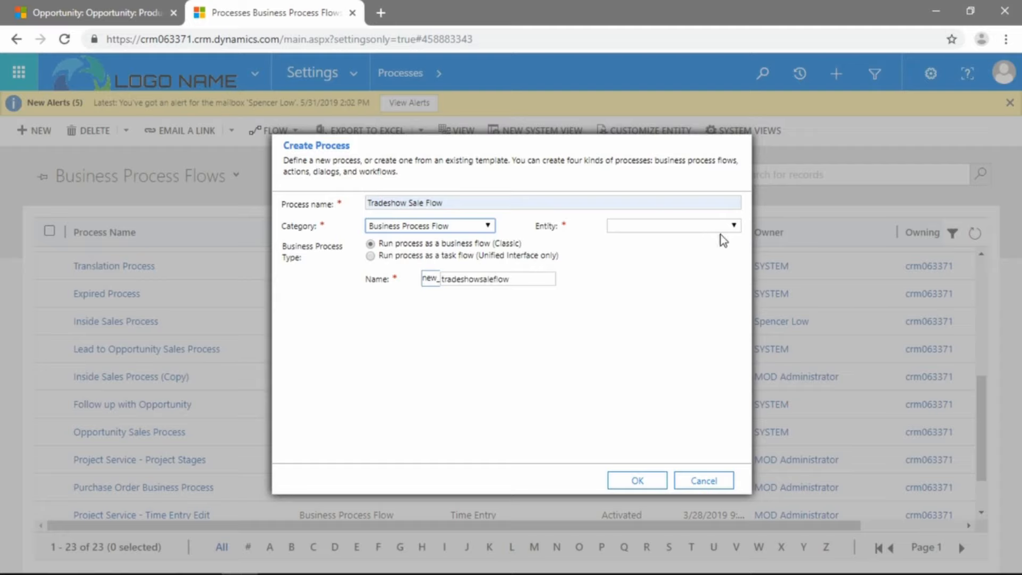
click(723, 231)
key(l)
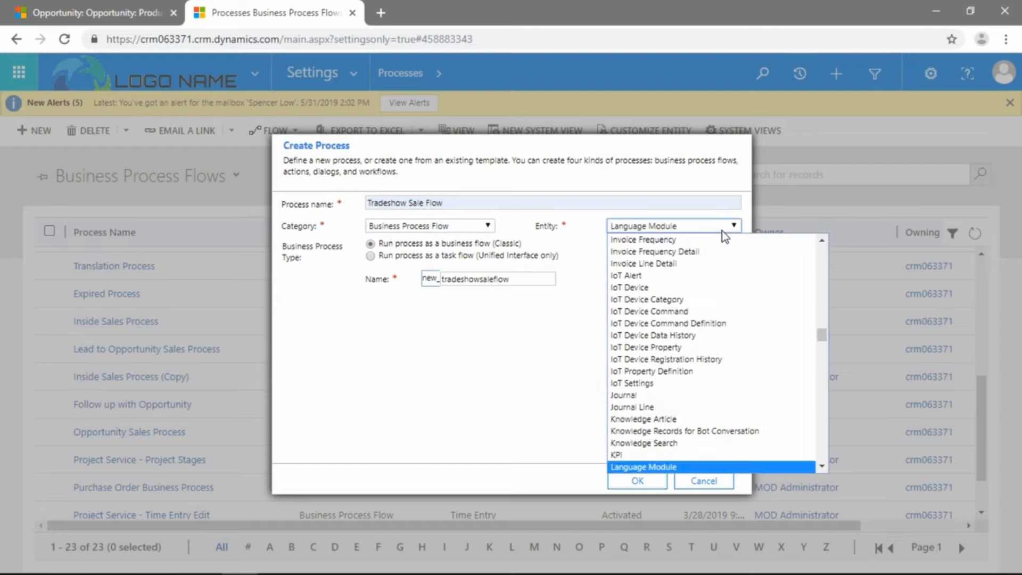
scroll(726, 463, down, 5)
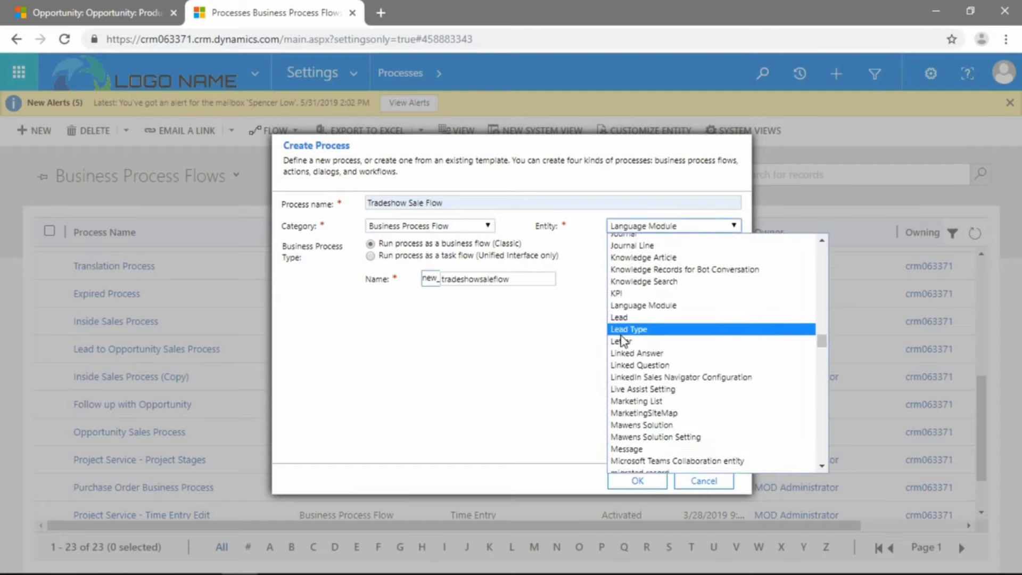
click(620, 317)
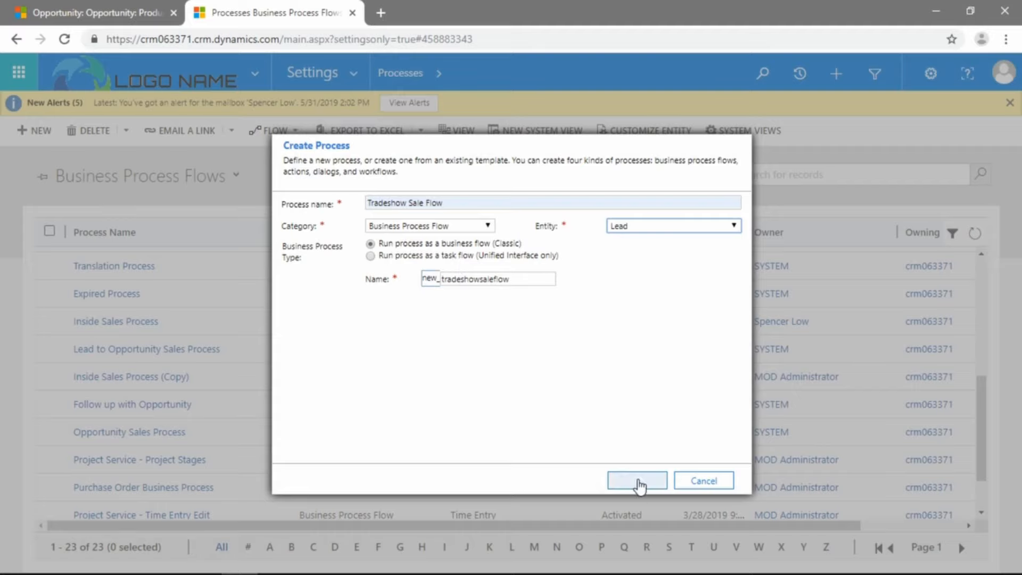
click(639, 485)
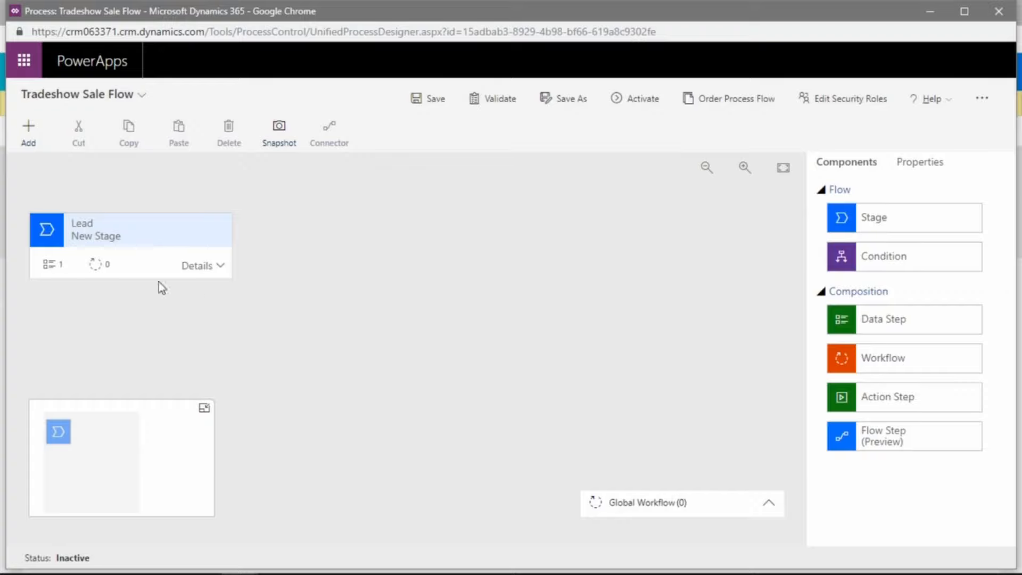
Rename the flow's Lead stage to Qualify, set its category to Qualify, and apply the changes
click(133, 235)
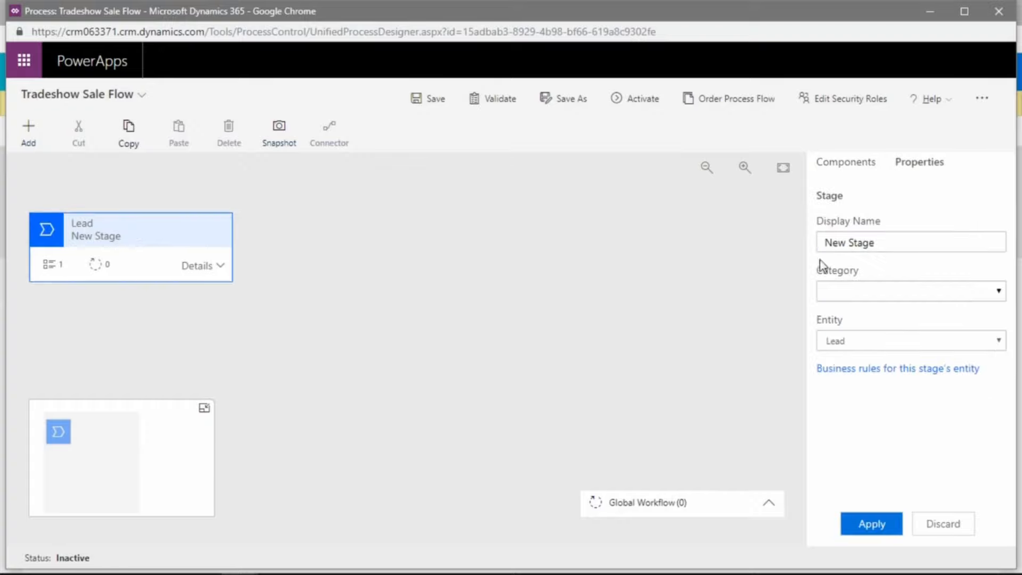
drag(892, 241, 796, 233)
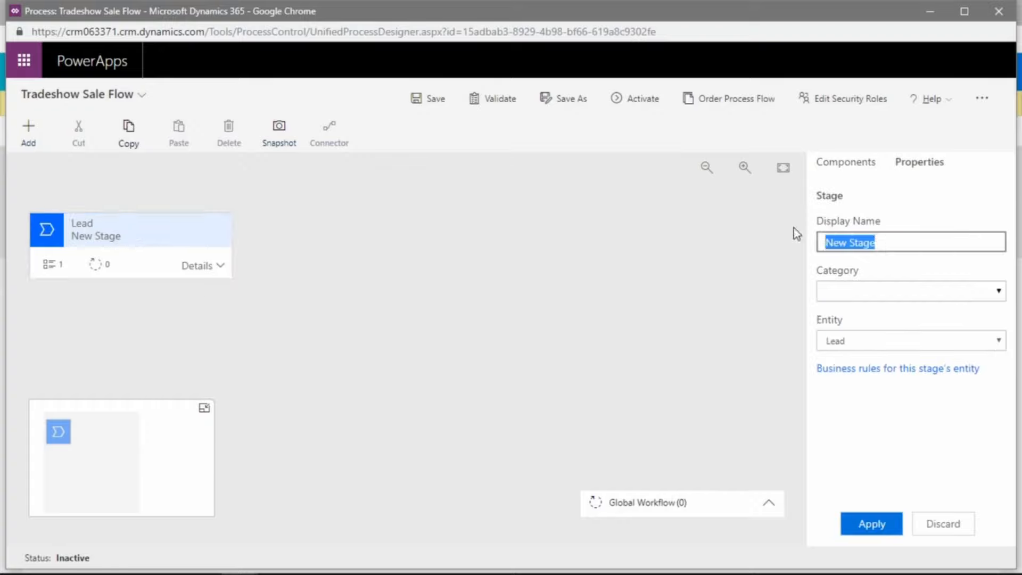
text(Q)
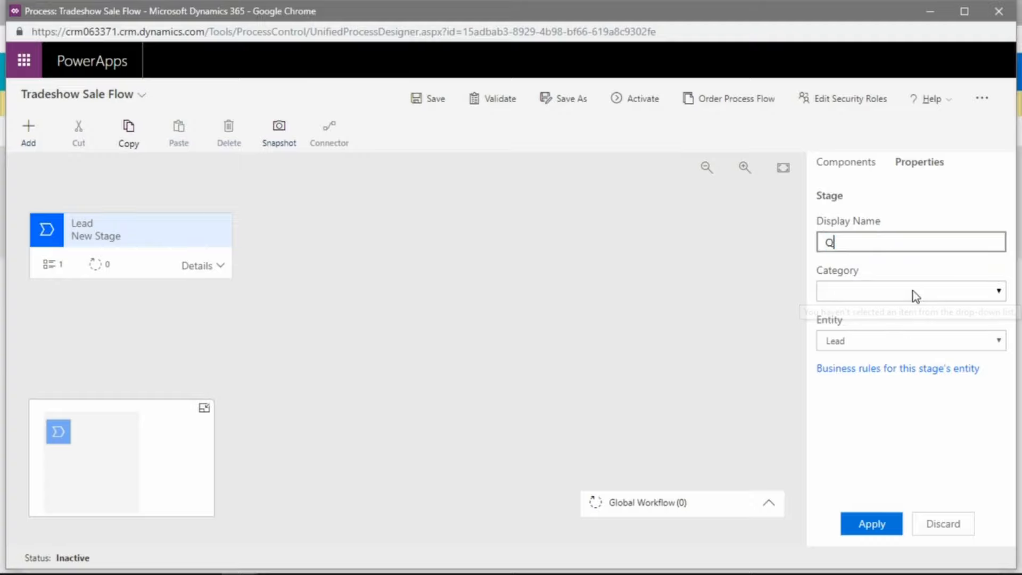
text(ualify)
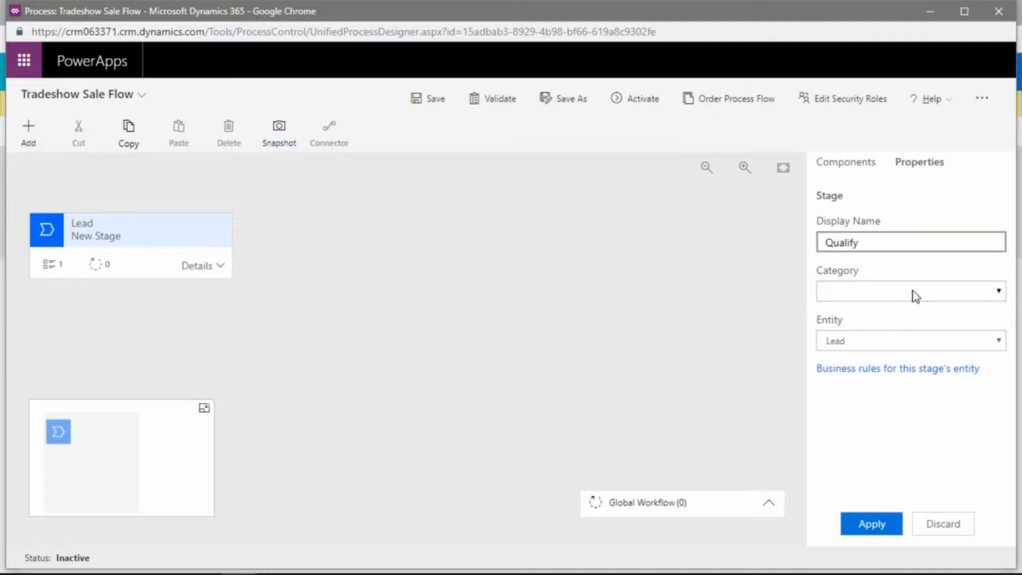
click(913, 292)
click(880, 321)
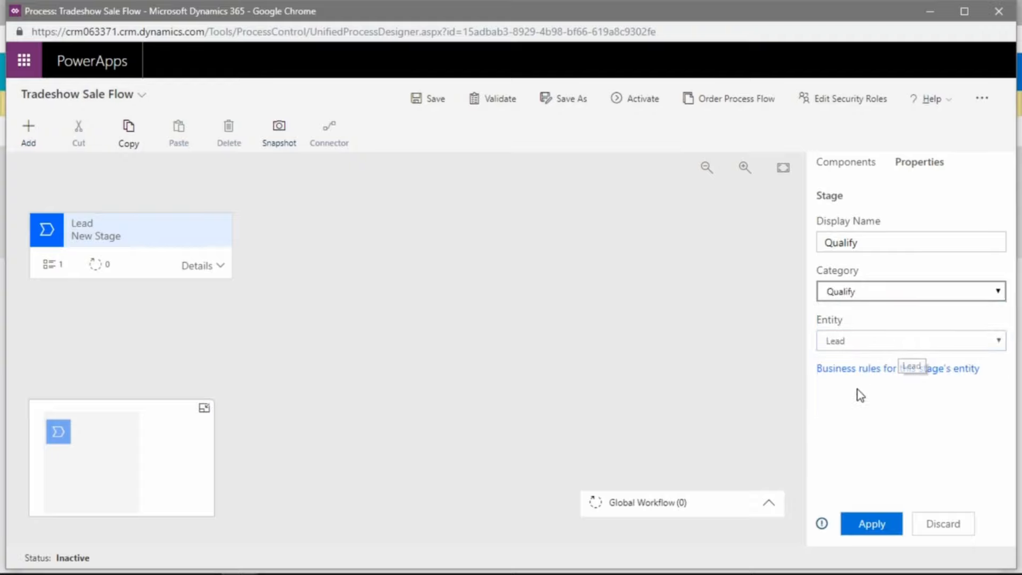
click(885, 527)
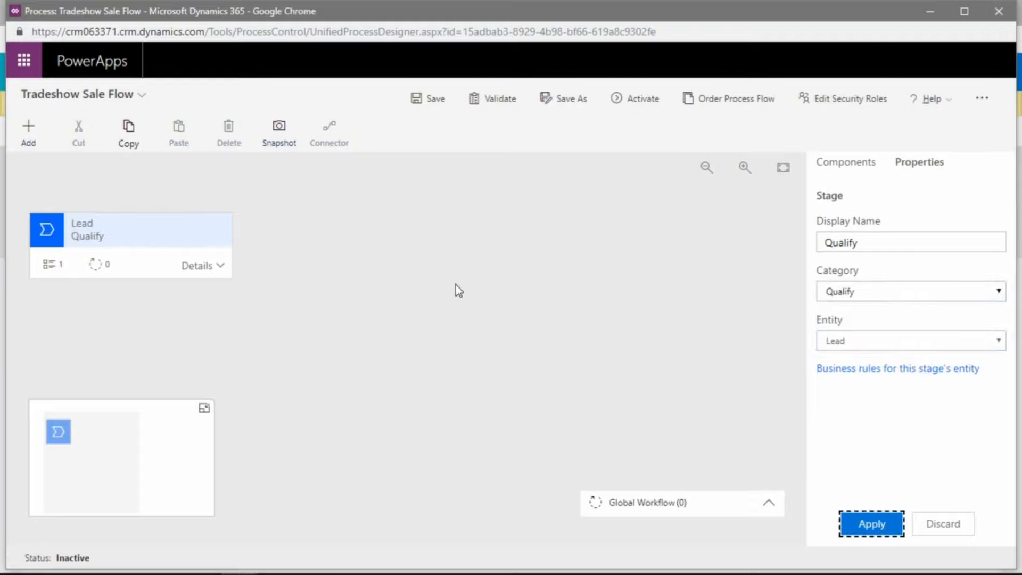
Add a second data step to the Qualify stage and configure Data Step #1 as Contact Added?, using field Existing Contact? and marked required
click(850, 164)
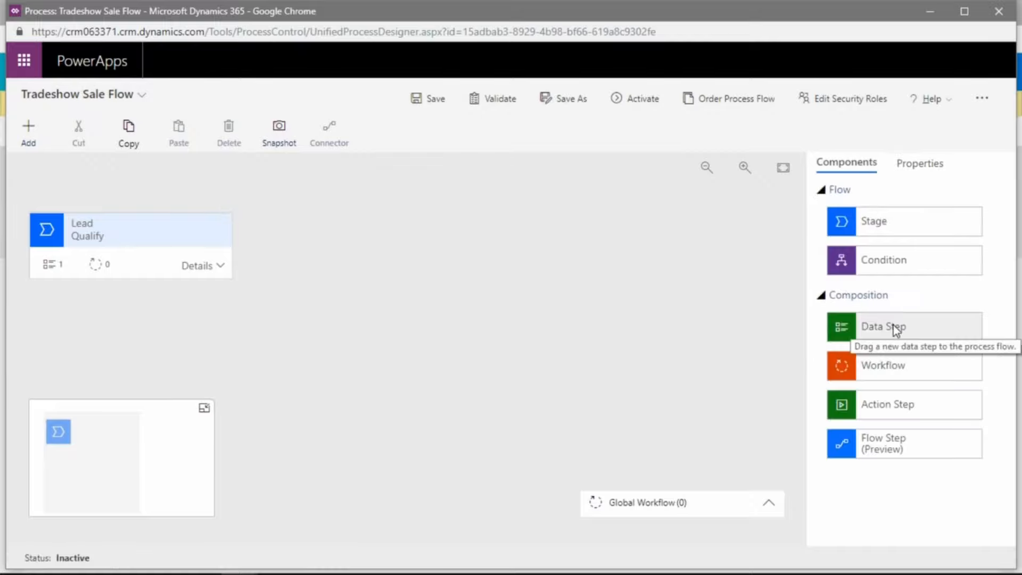
drag(892, 327, 88, 273)
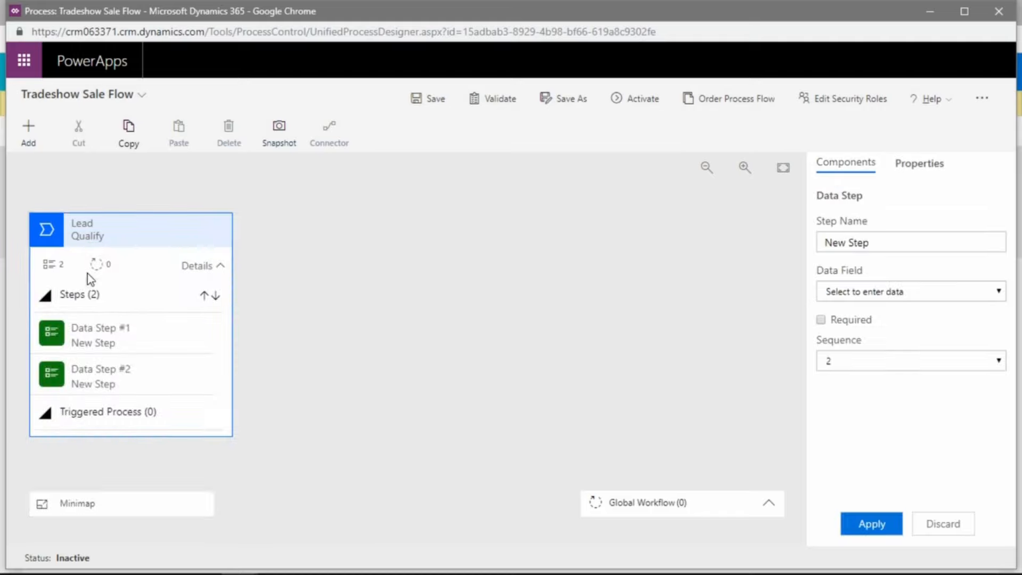
click(167, 337)
drag(878, 246, 794, 232)
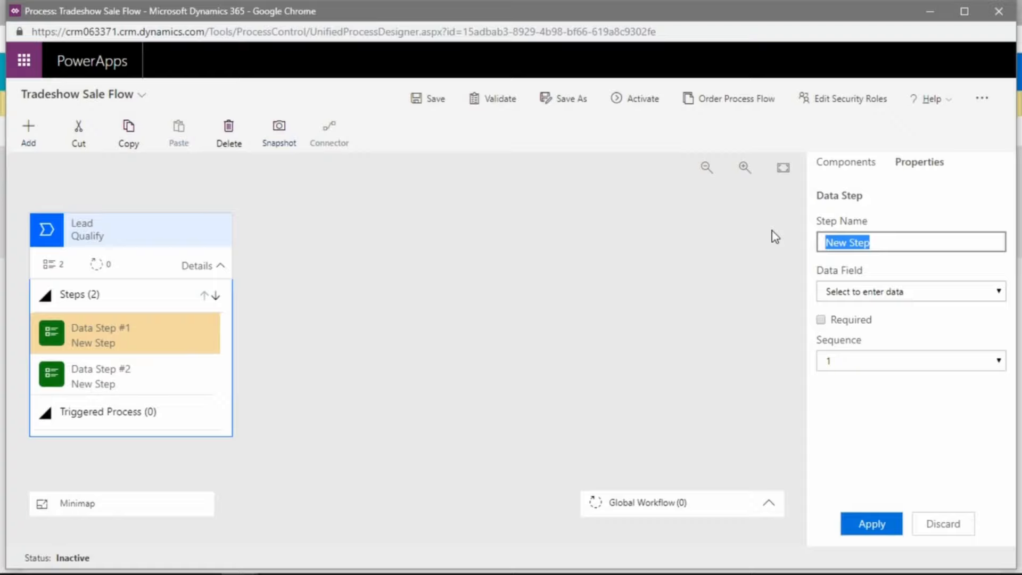
text(Contact)
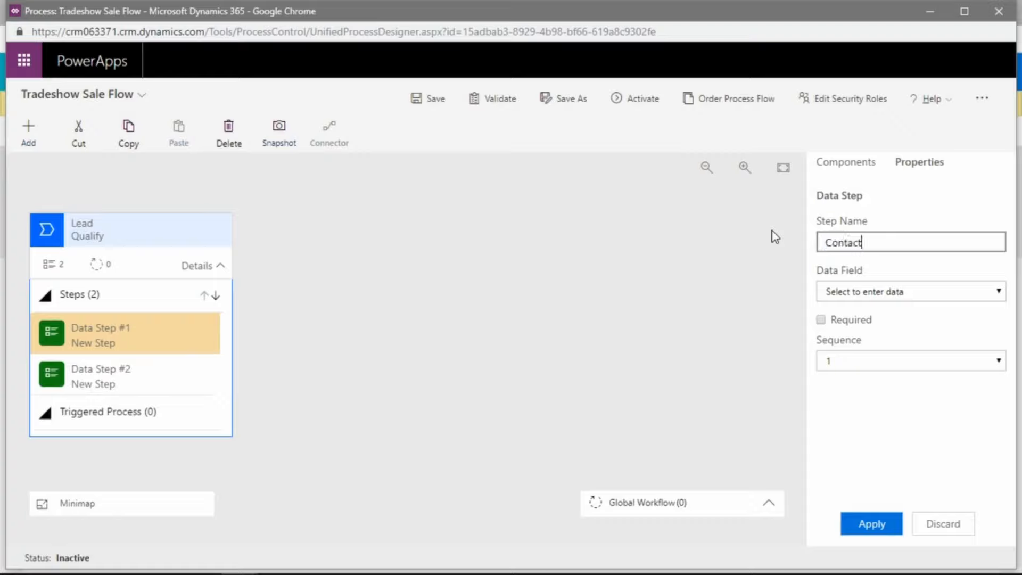
text( Added?)
click(861, 293)
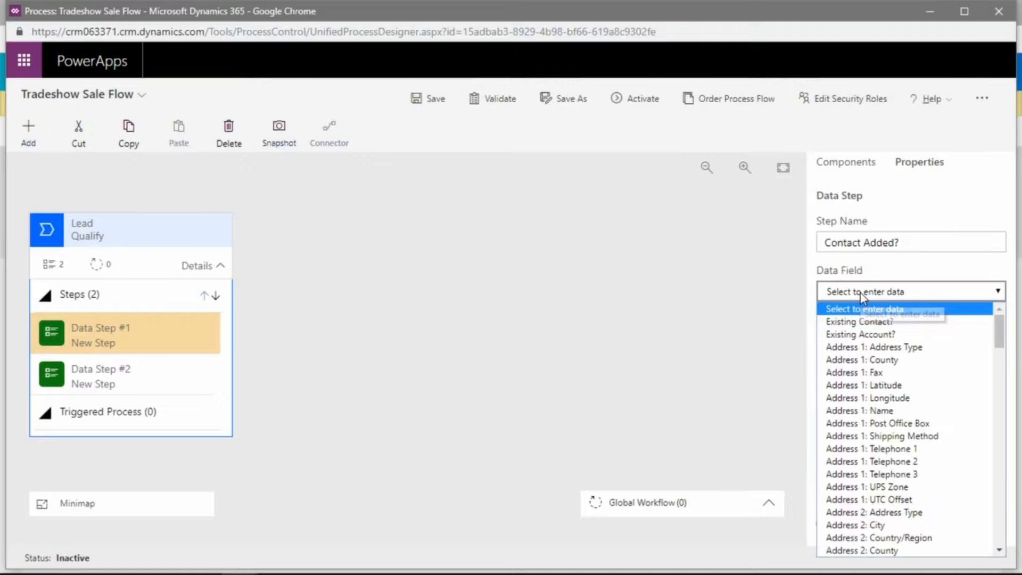
click(868, 321)
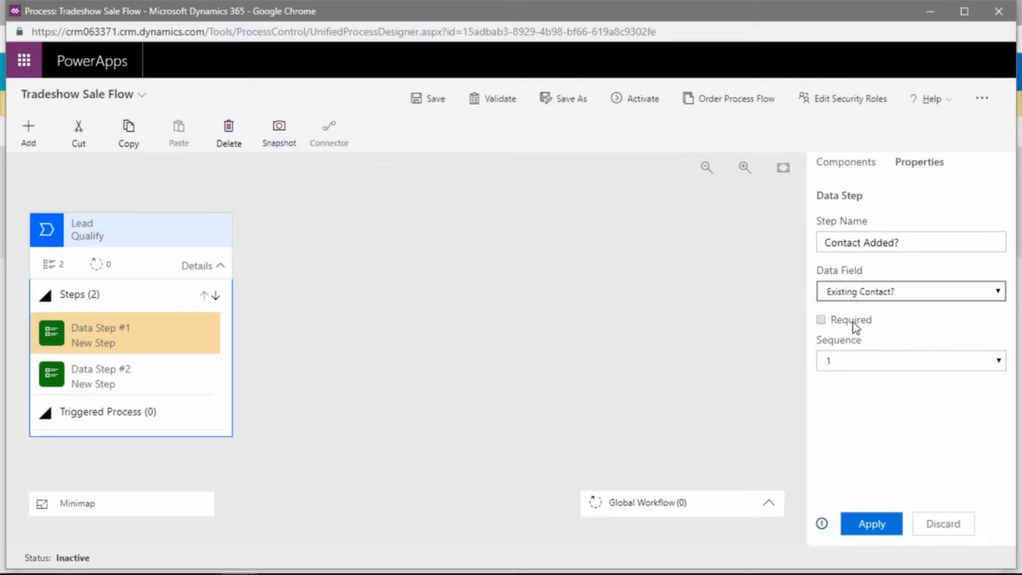
click(820, 320)
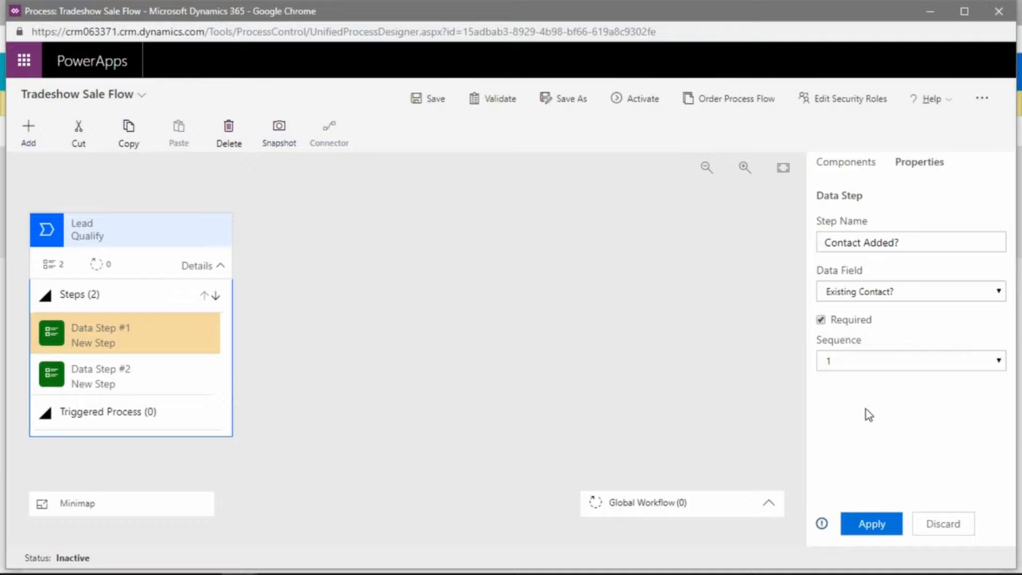
click(855, 362)
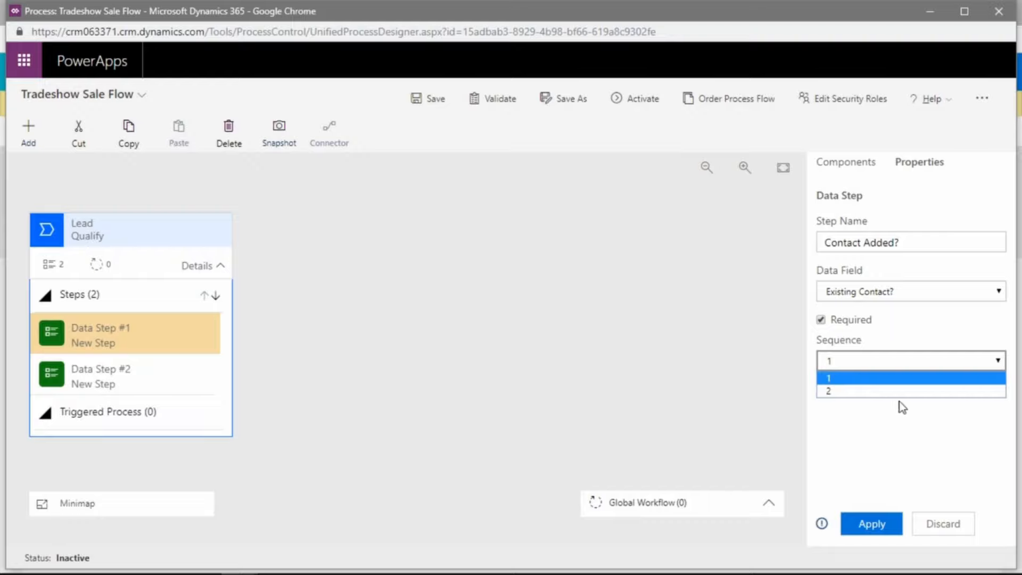
click(880, 420)
click(870, 531)
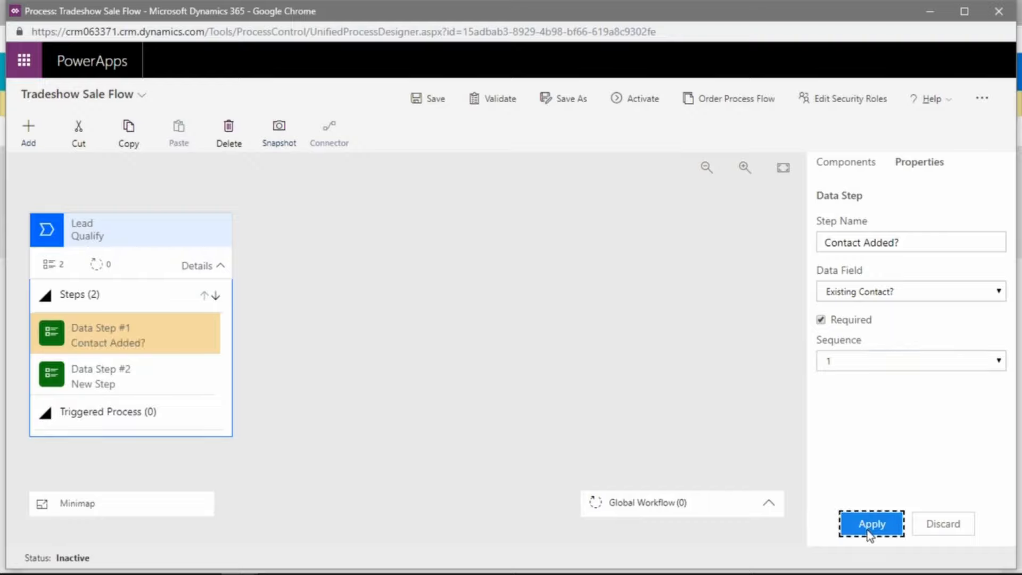
Name Data Step #2 Budget Allocated?, set its data field to Budget Amount, mark it required, and apply the changes
click(146, 374)
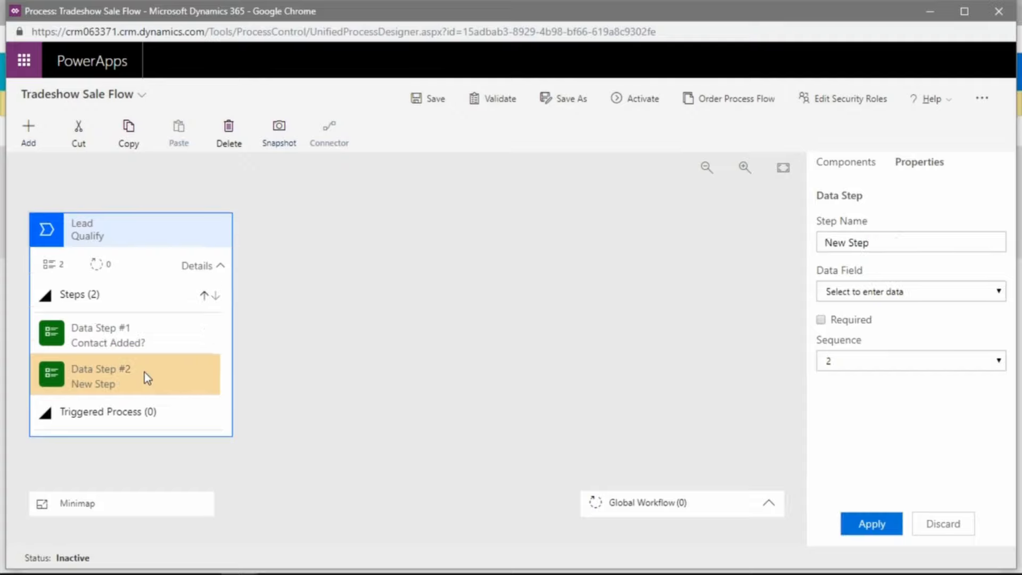
click(819, 243)
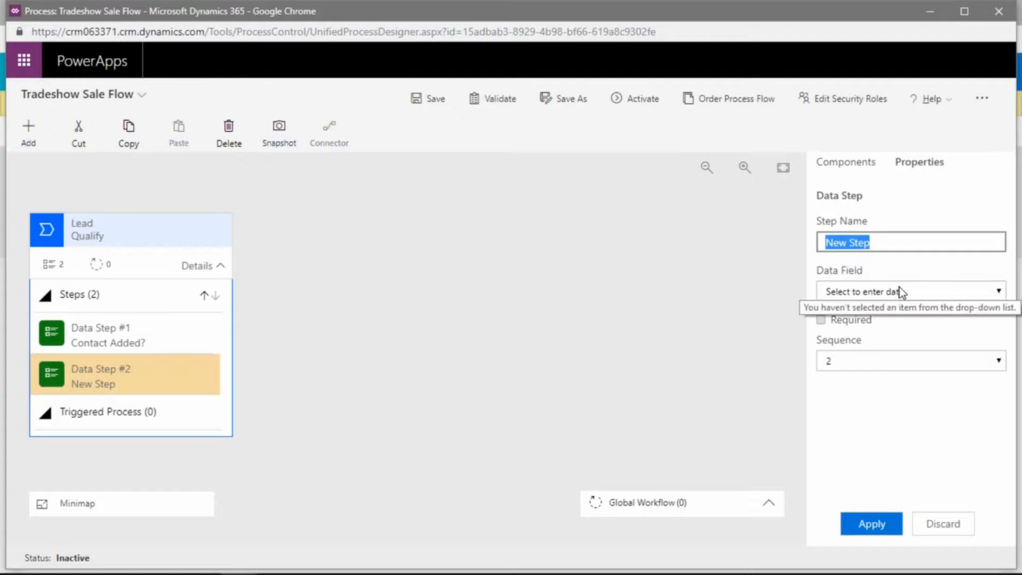
text(Bu)
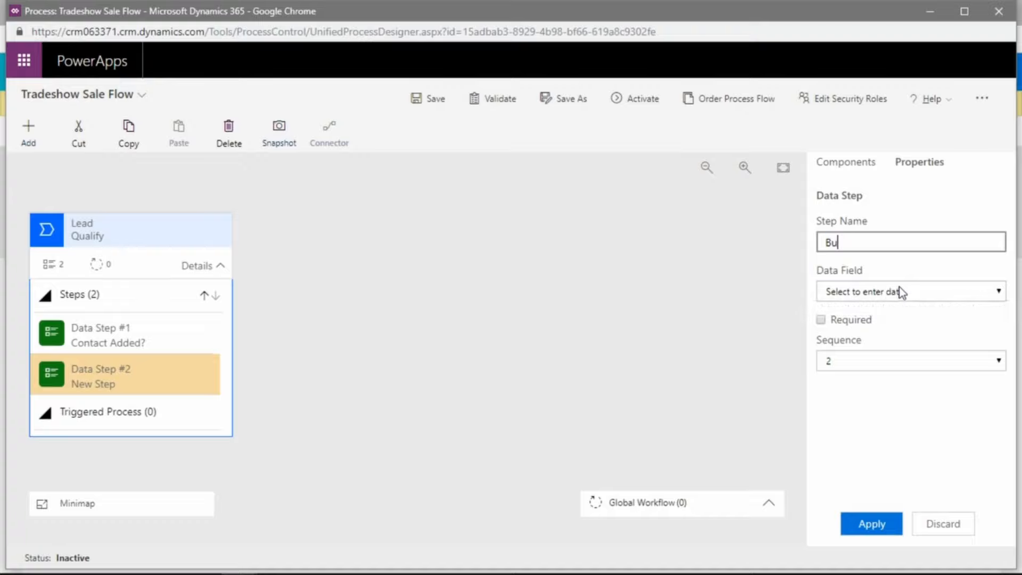
text(dget Allocated?)
click(900, 291)
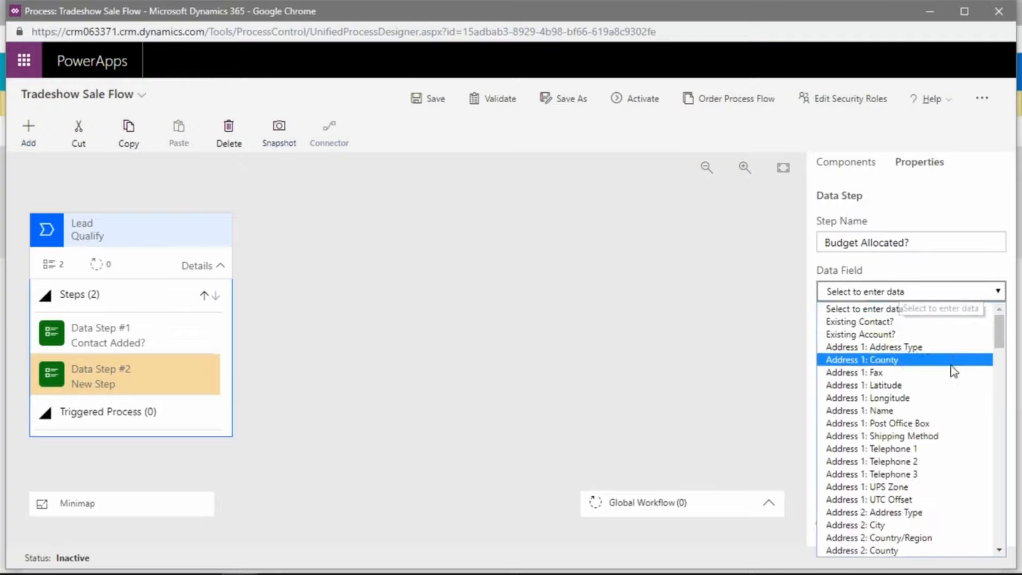
scroll(932, 367, down, 10)
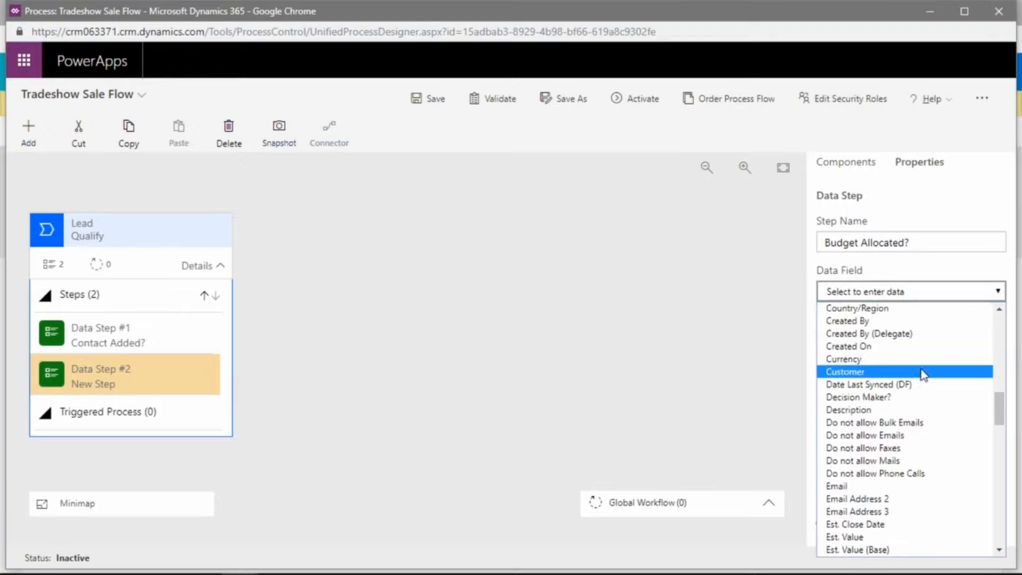
scroll(924, 373, up, 4)
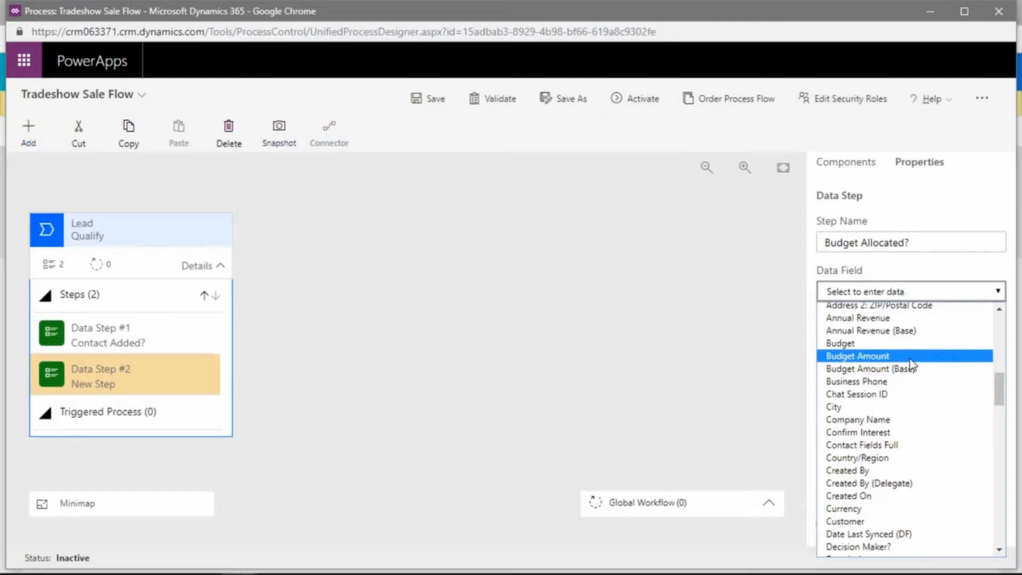
click(909, 359)
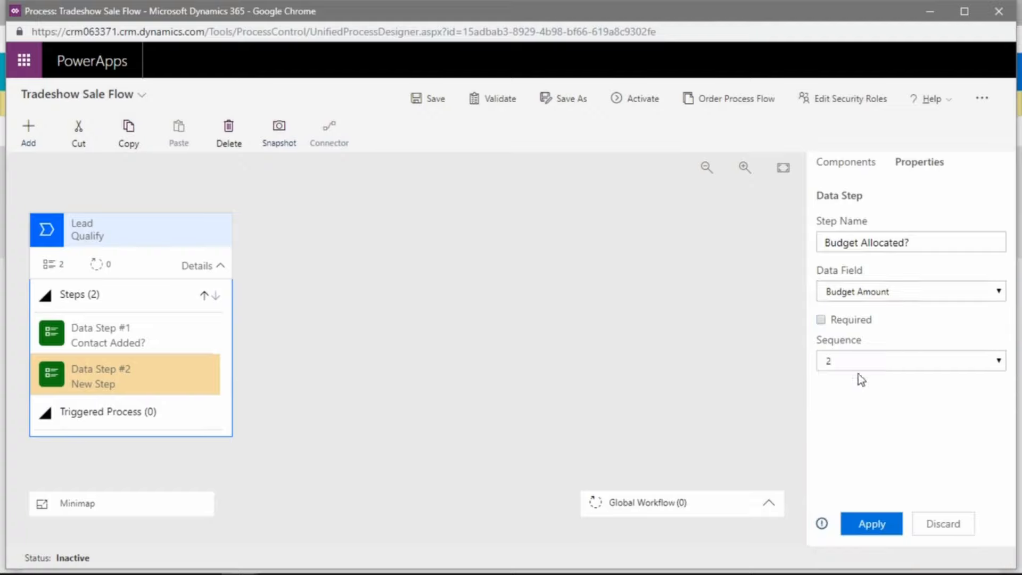
click(880, 526)
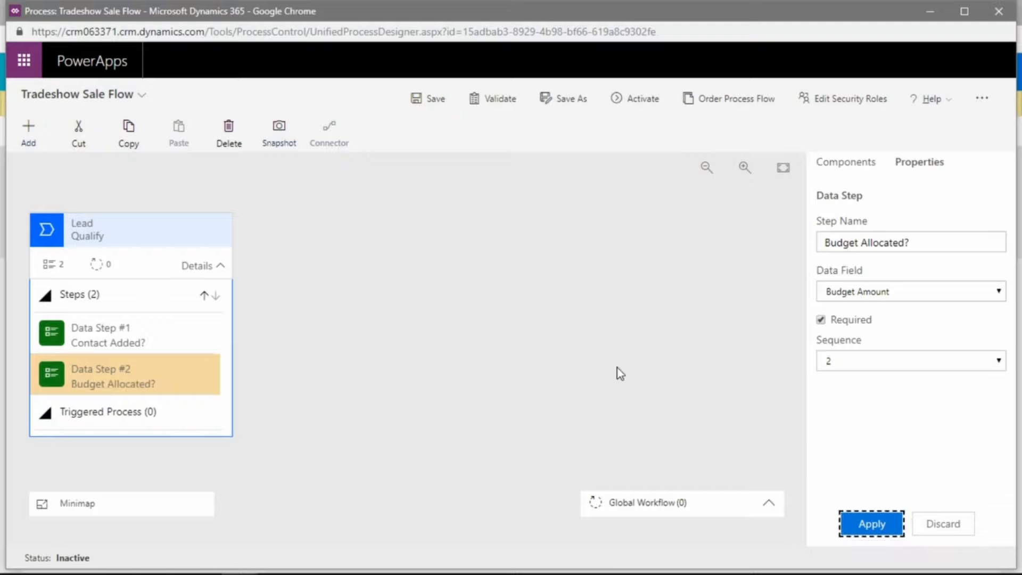
Add two new stages in sequence after the Qualify stage of the Tradeshow Sale Flow
click(466, 291)
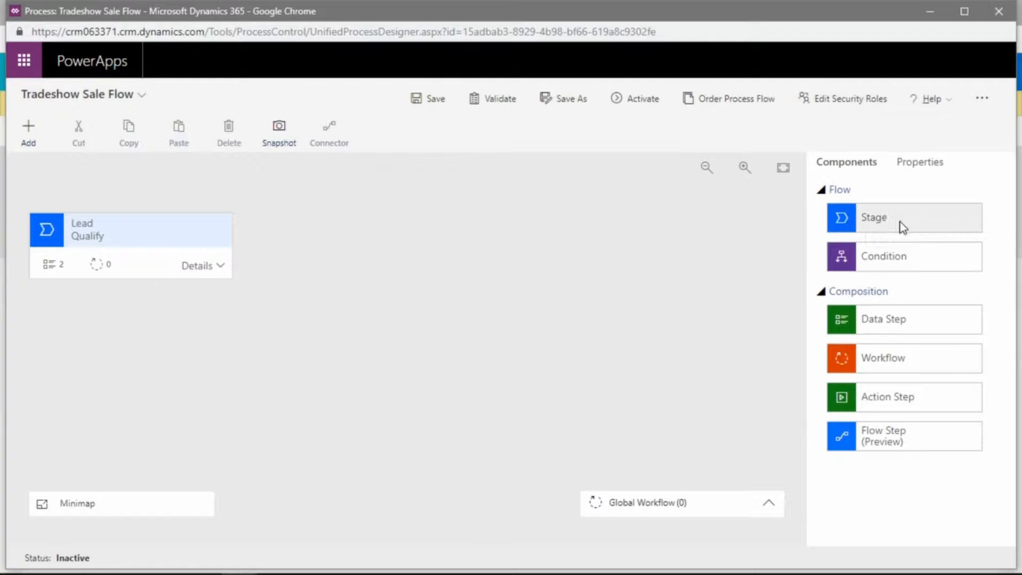
drag(908, 222, 274, 263)
click(860, 163)
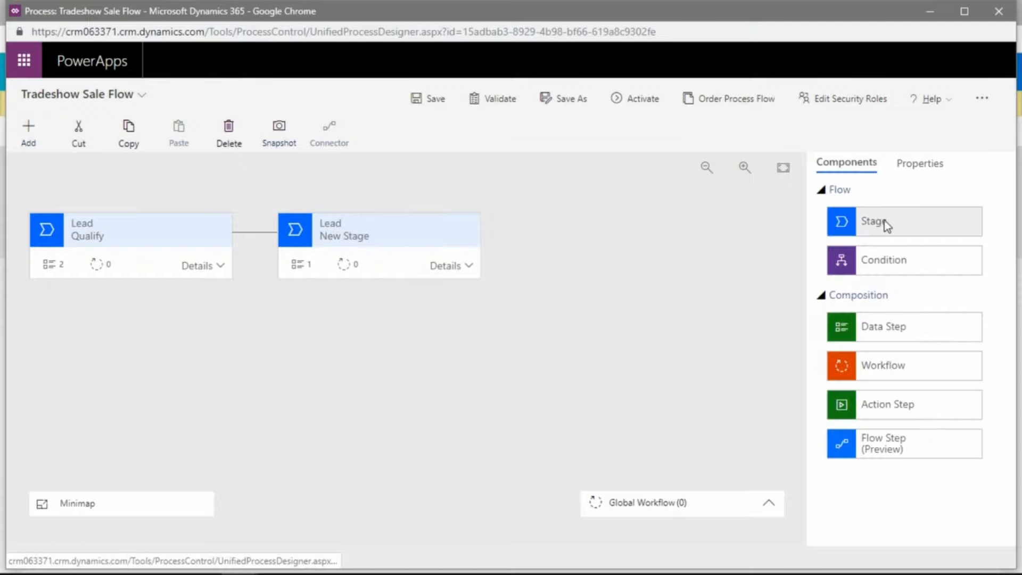
drag(883, 220, 606, 259)
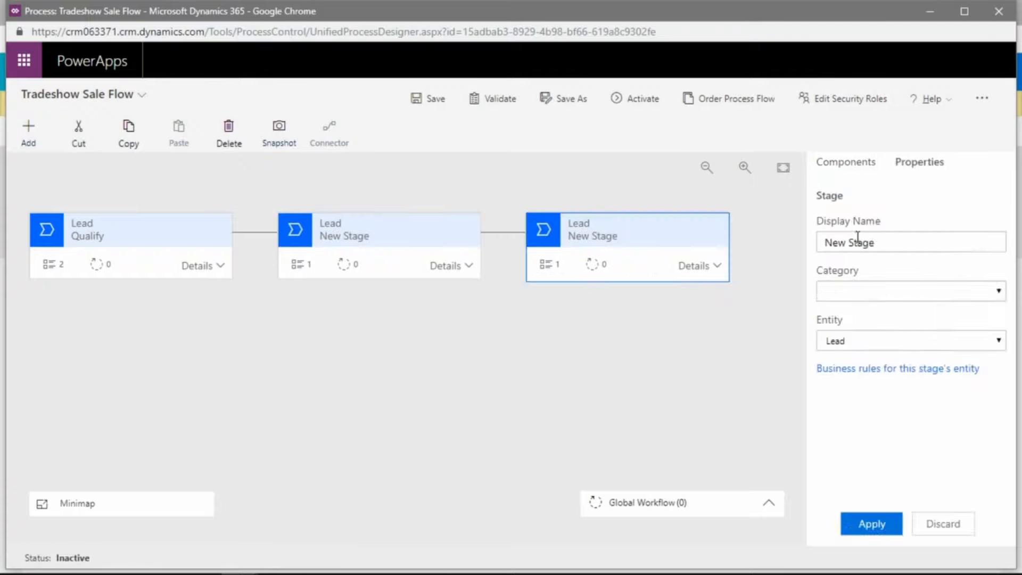
Insert a condition directly after the Qualify stage and add a new stage on the condition's No branch
click(844, 163)
drag(860, 269, 255, 267)
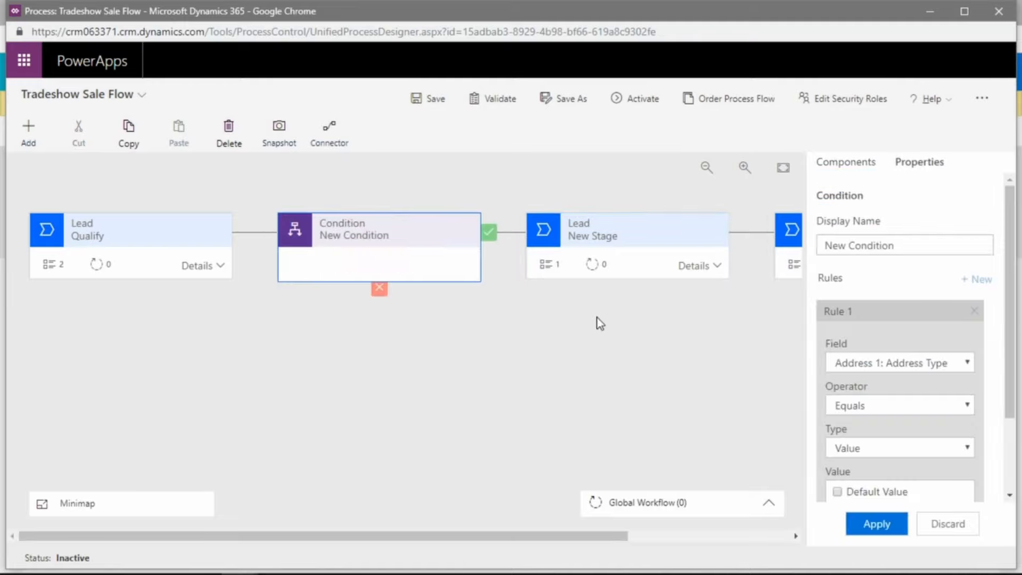
click(860, 163)
drag(885, 235, 297, 320)
Add a workflow to the Qualify stage and a second data step to the stage on the condition's No branch
click(845, 165)
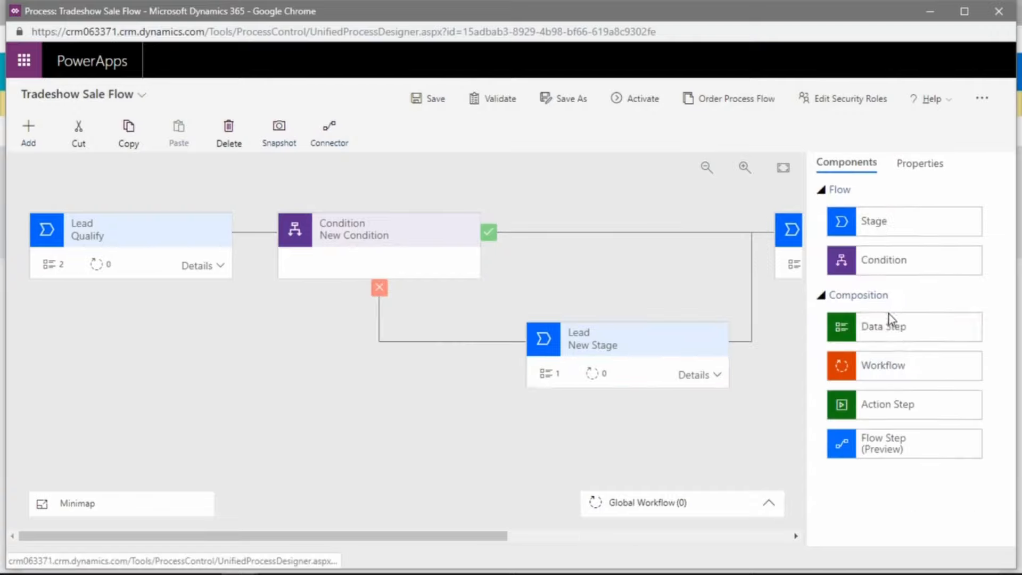
drag(905, 376, 109, 281)
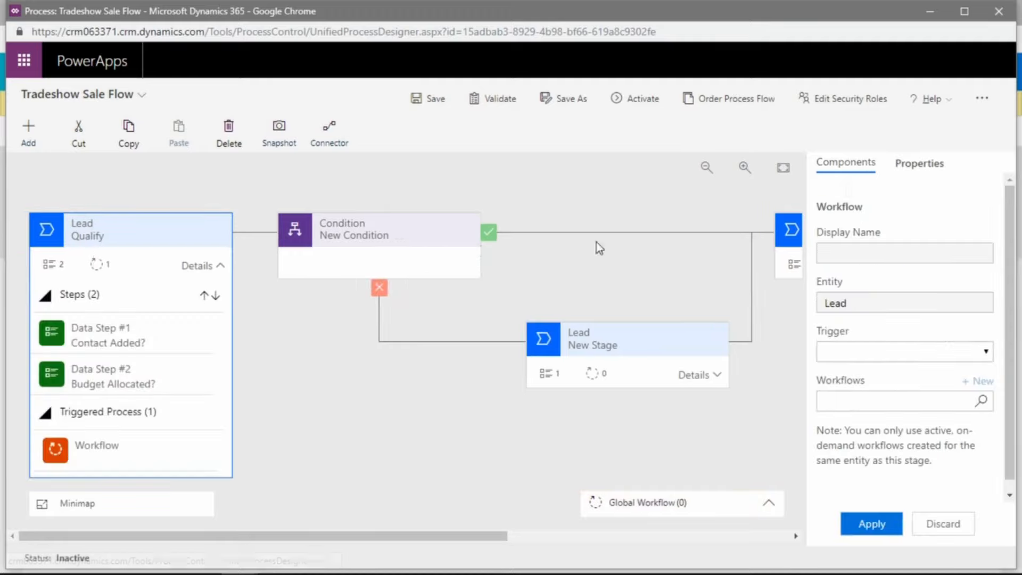
click(834, 165)
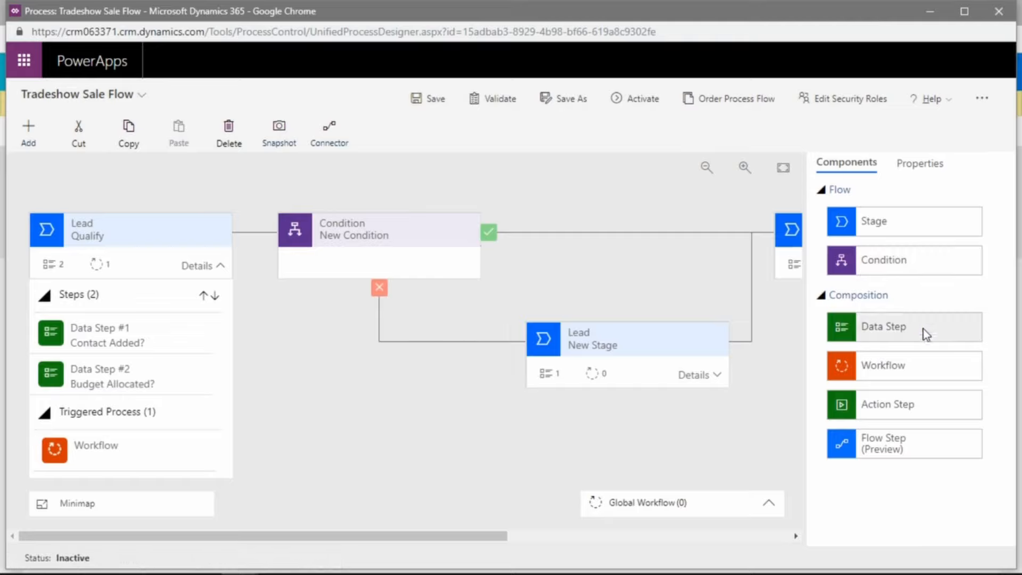
drag(923, 328, 556, 370)
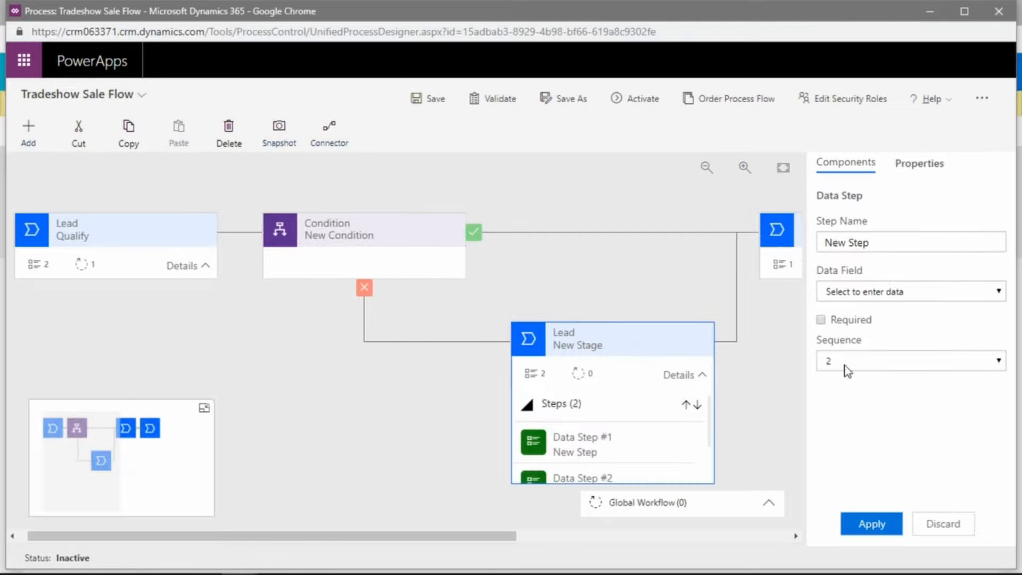
Add a second data step to the first stage on the condition's Yes path
click(847, 162)
drag(858, 333, 550, 458)
drag(484, 536, 635, 555)
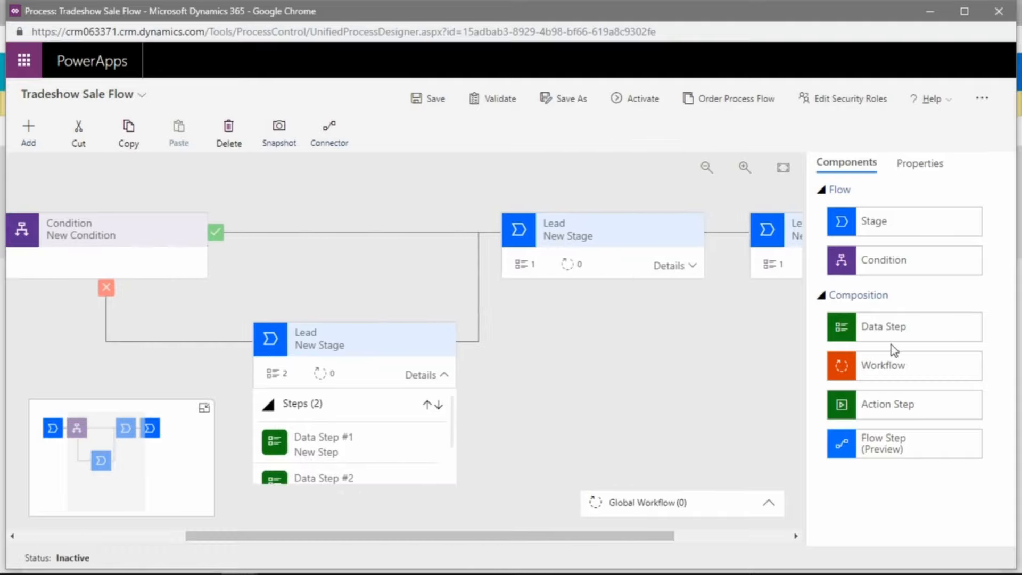
drag(891, 341, 554, 256)
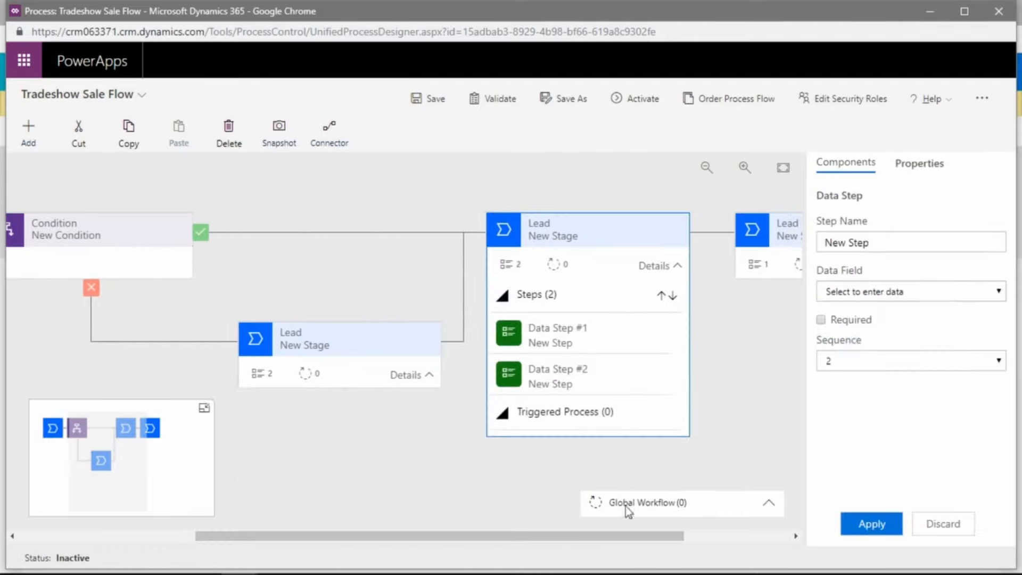
drag(618, 537, 737, 548)
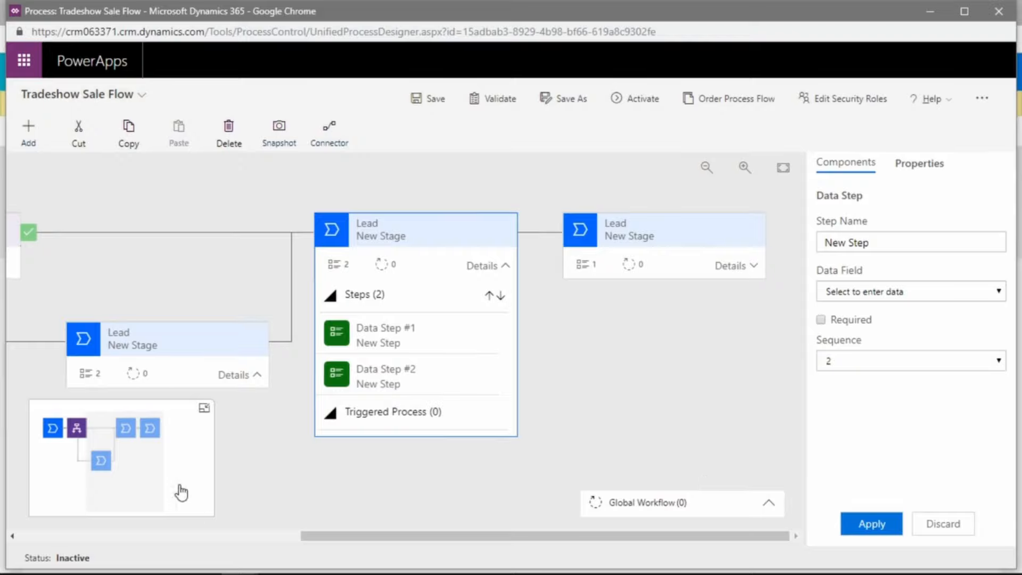
drag(146, 456, 62, 490)
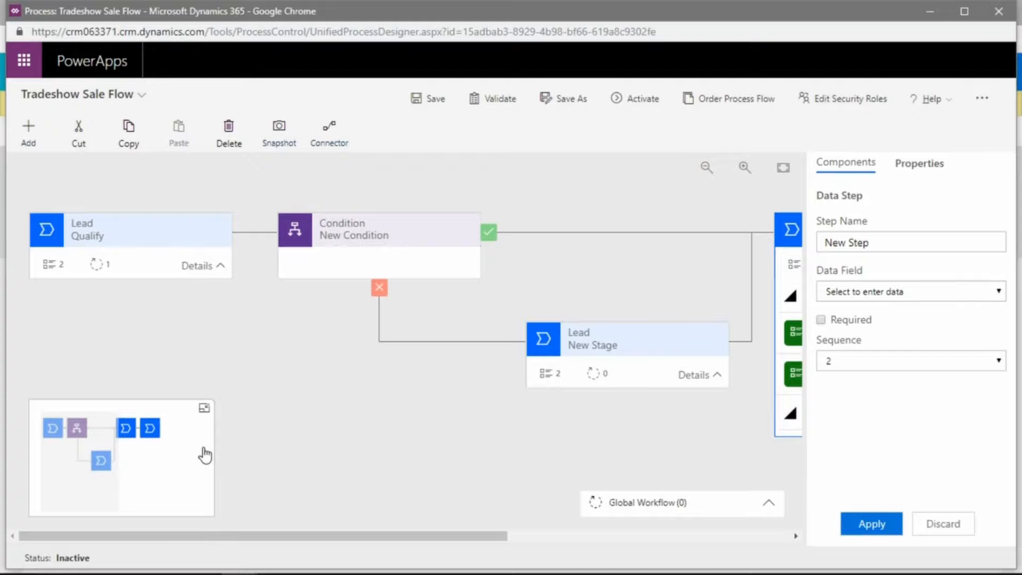
click(137, 456)
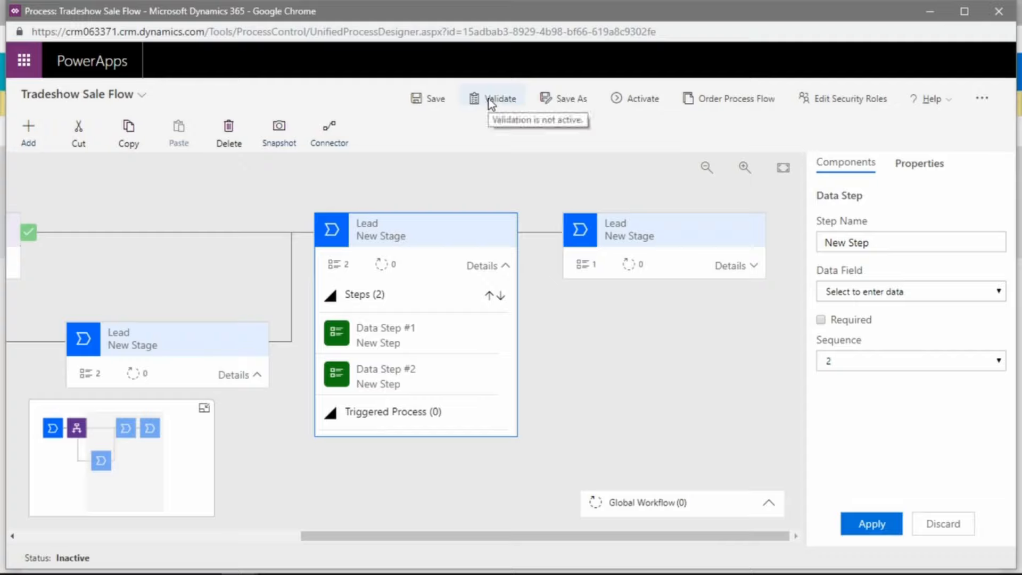
click(632, 107)
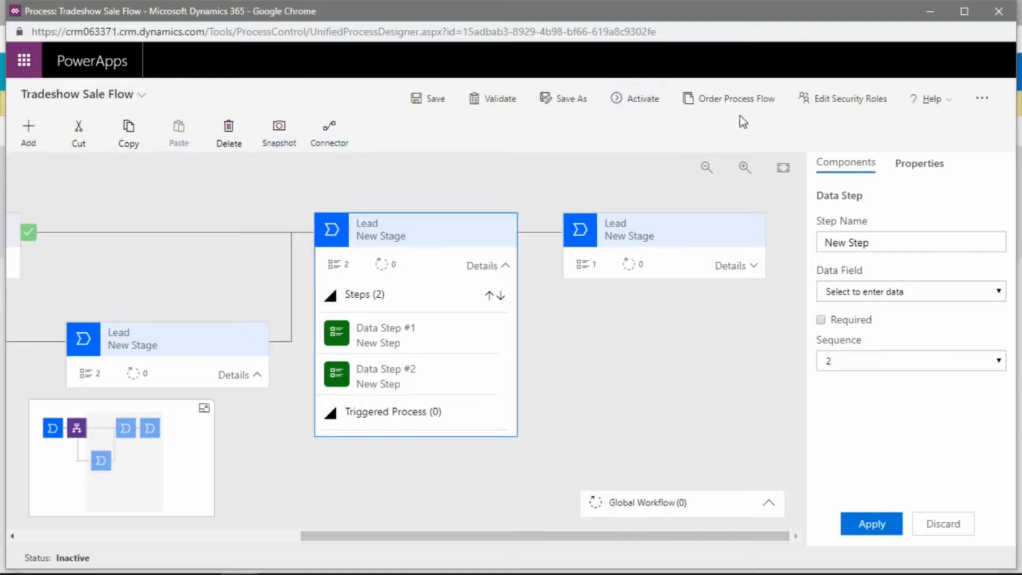
Open the process flow order for the Lead entity and move Tradeshow Sale Flow to first place
click(724, 99)
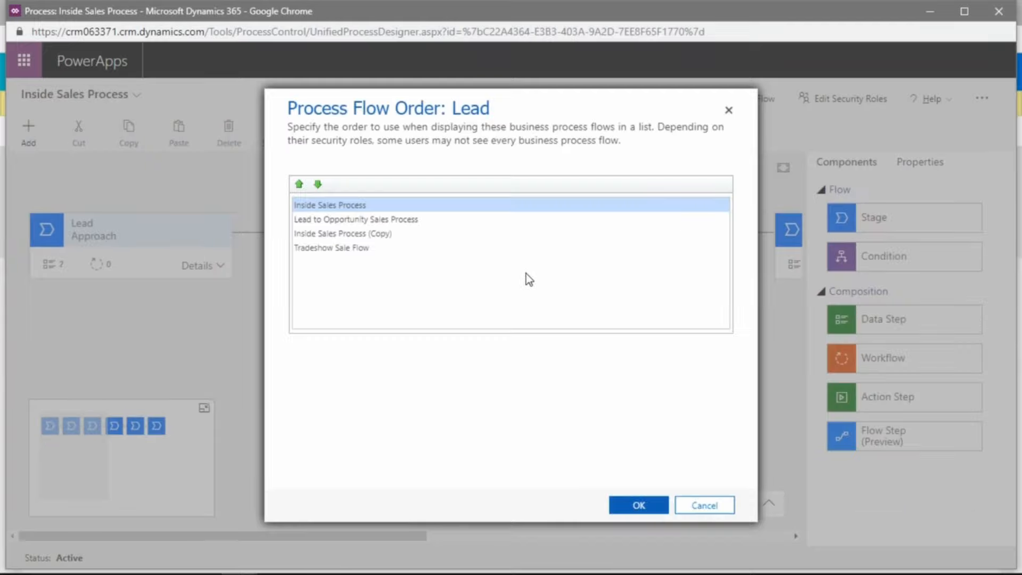
click(329, 251)
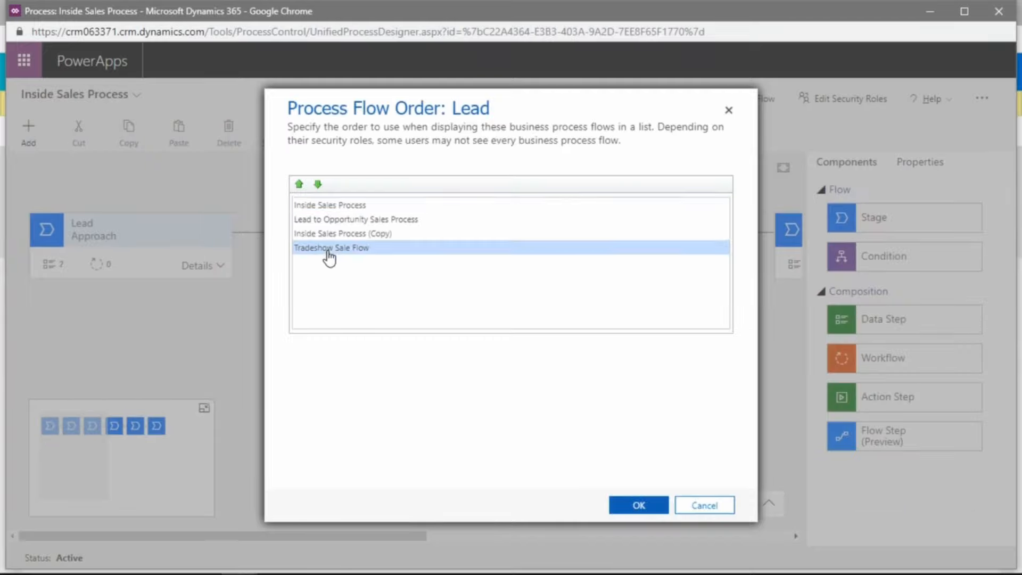
click(300, 184)
click(300, 185)
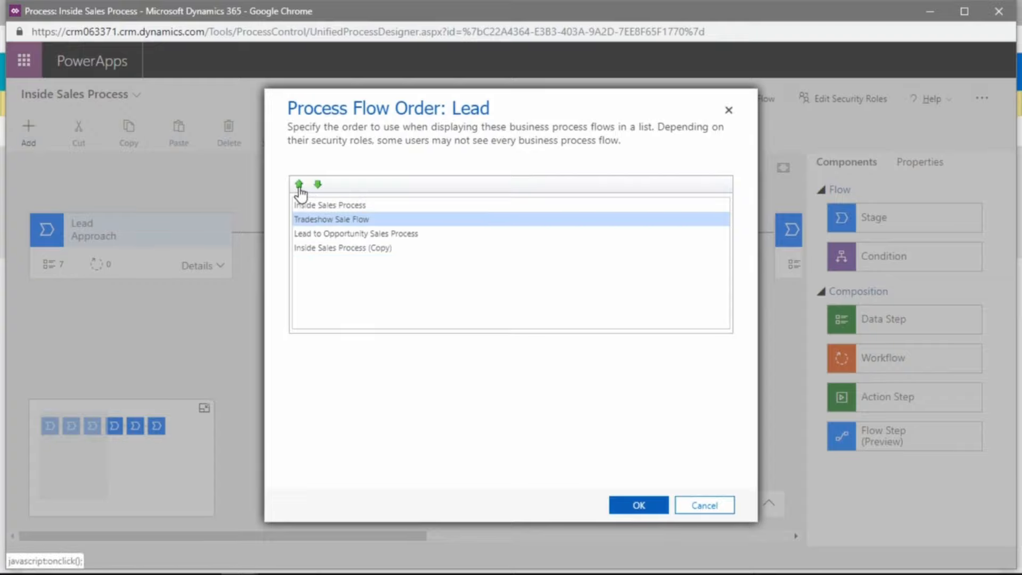
click(299, 185)
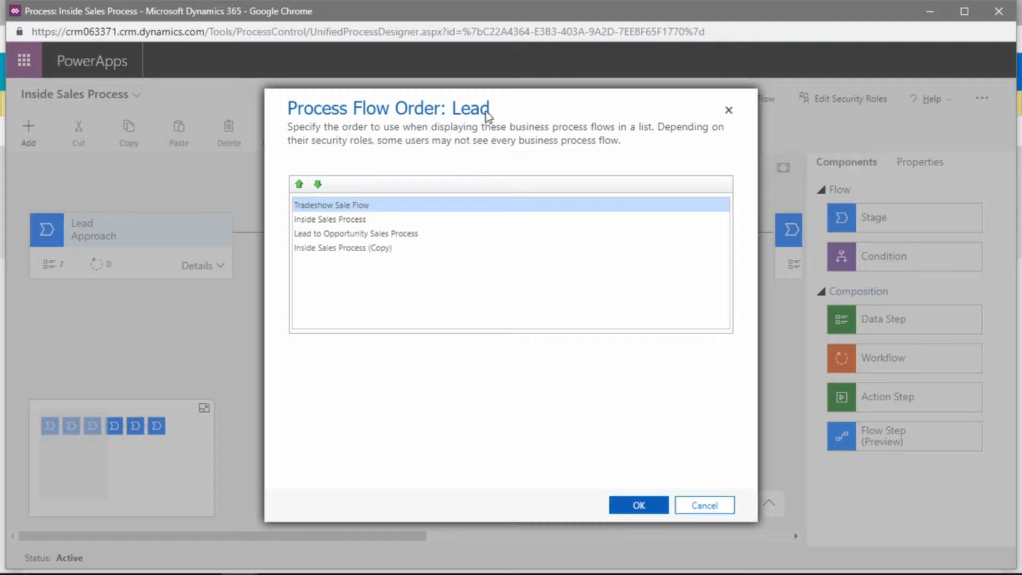
Move Inside Sales Process (Copy) up two places, then Inside Sales Process up to first place, and accept the process flow order
click(327, 248)
click(300, 185)
click(299, 186)
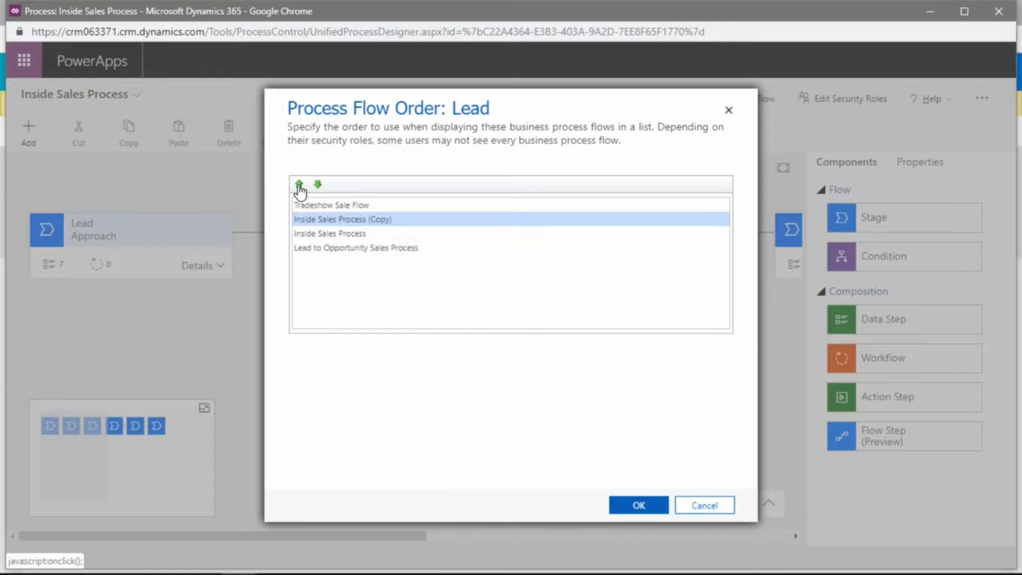
click(326, 234)
click(298, 185)
click(299, 184)
click(645, 507)
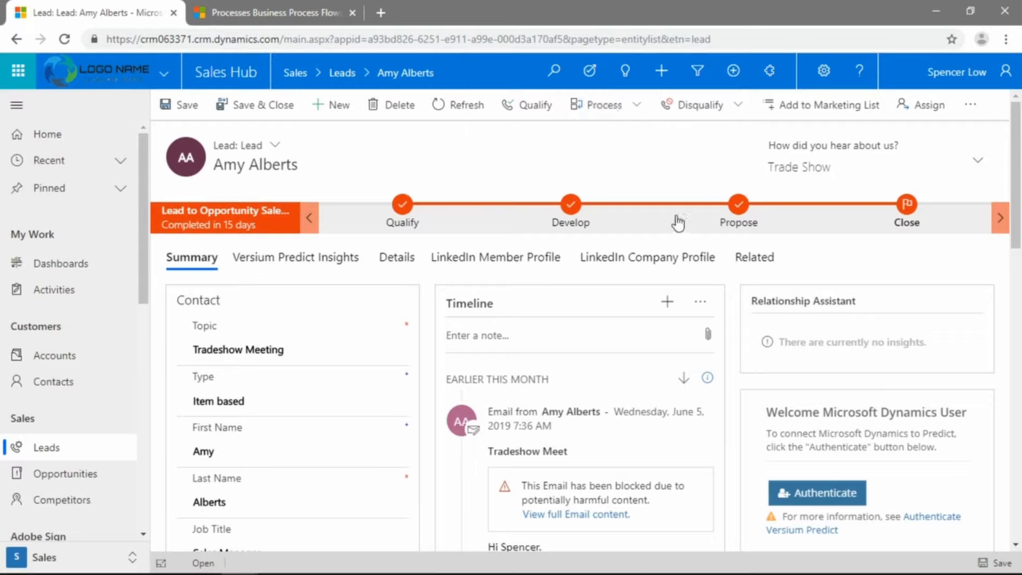
Switch the open lead's business process to Inside Sales Process
click(642, 111)
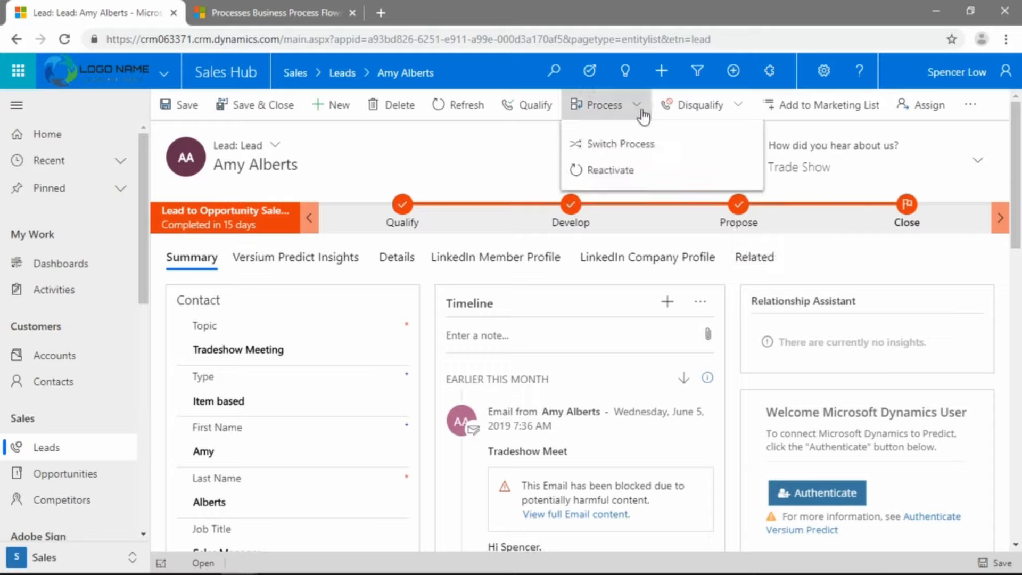
click(612, 144)
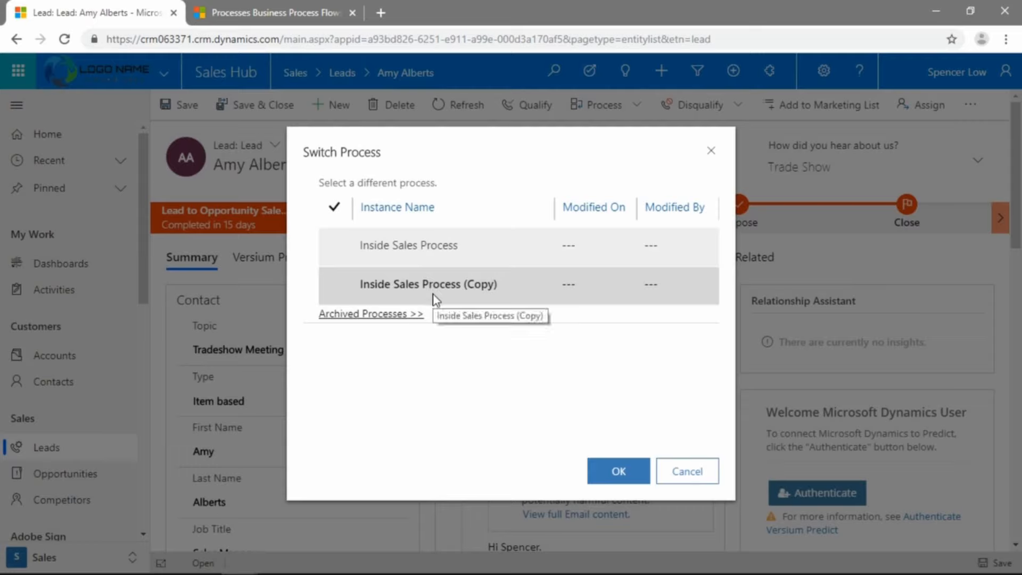
click(337, 247)
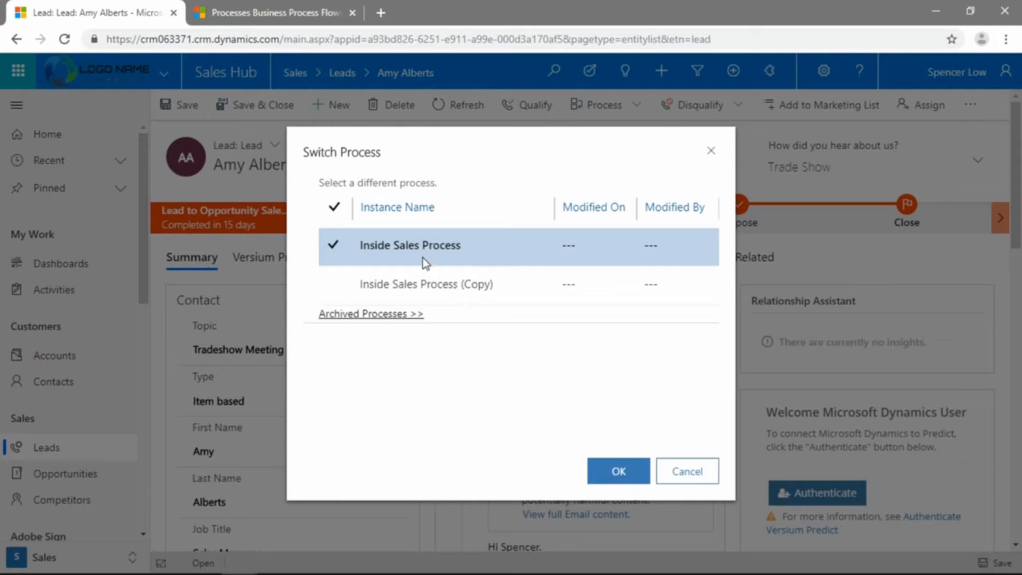
click(612, 477)
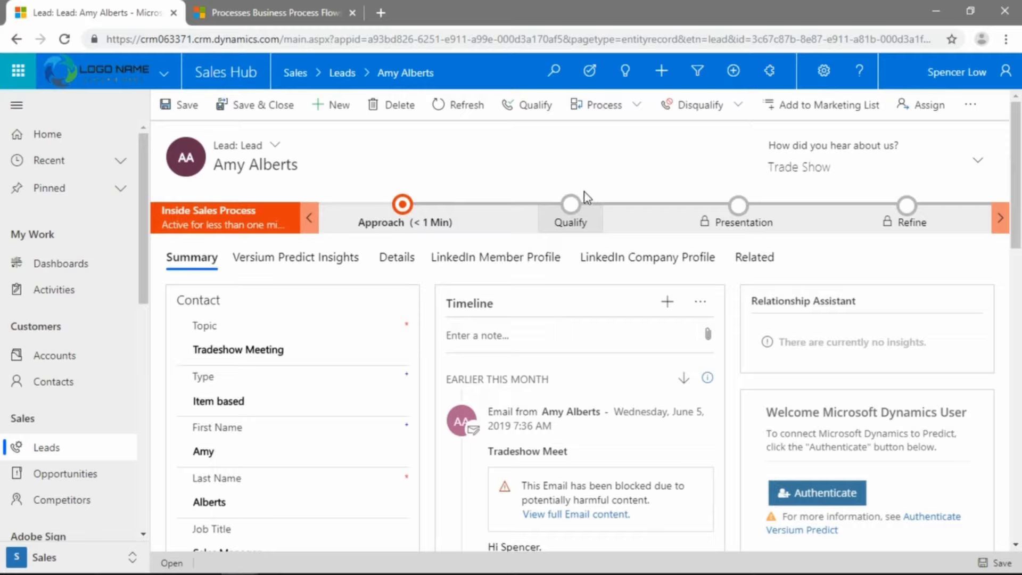
Examine the fields in the Approach and Qualify stages of the lead's Inside Sales Process, then close the stage details
click(406, 220)
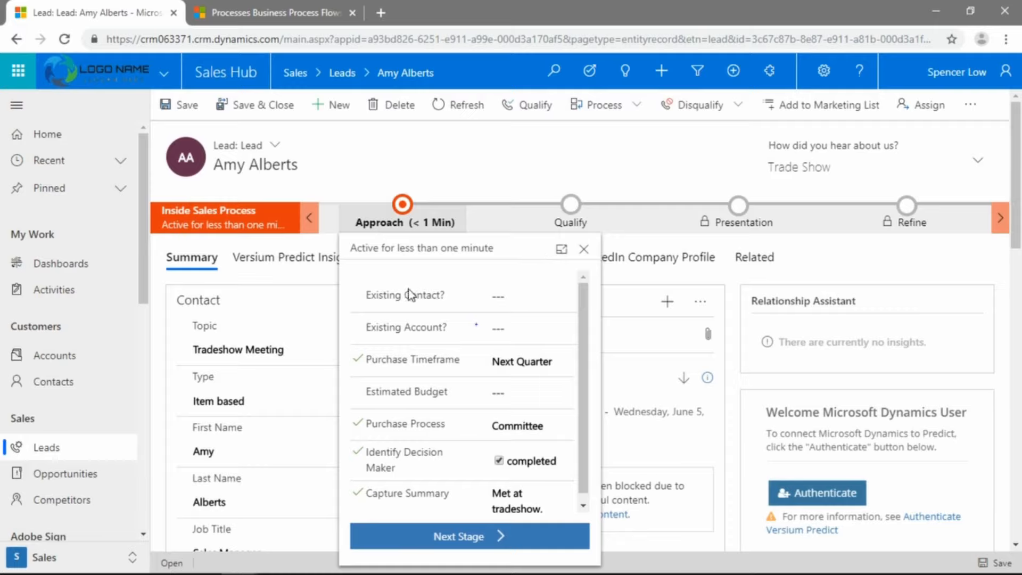
scroll(407, 384, down, 1)
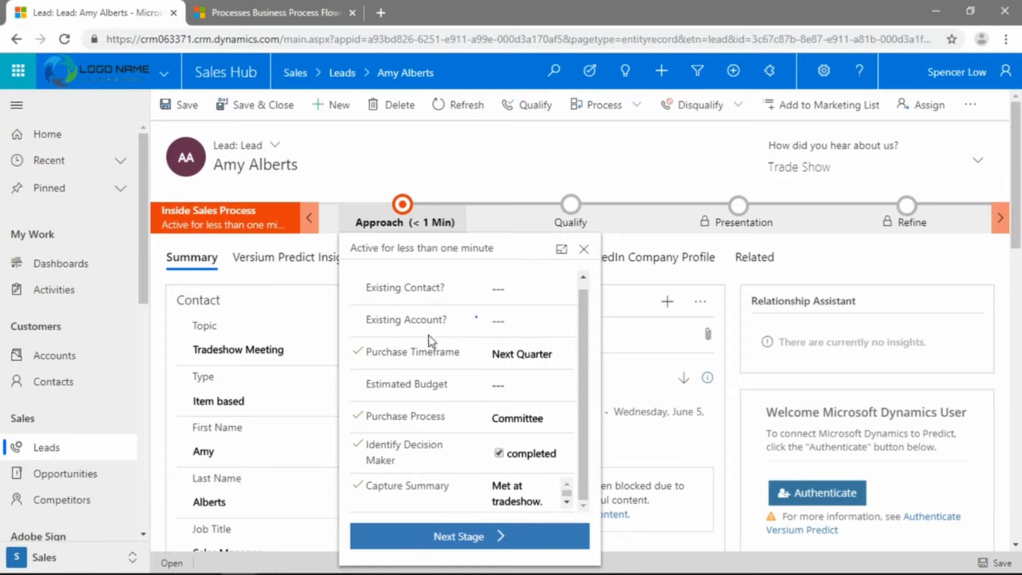
scroll(465, 340, up, 1)
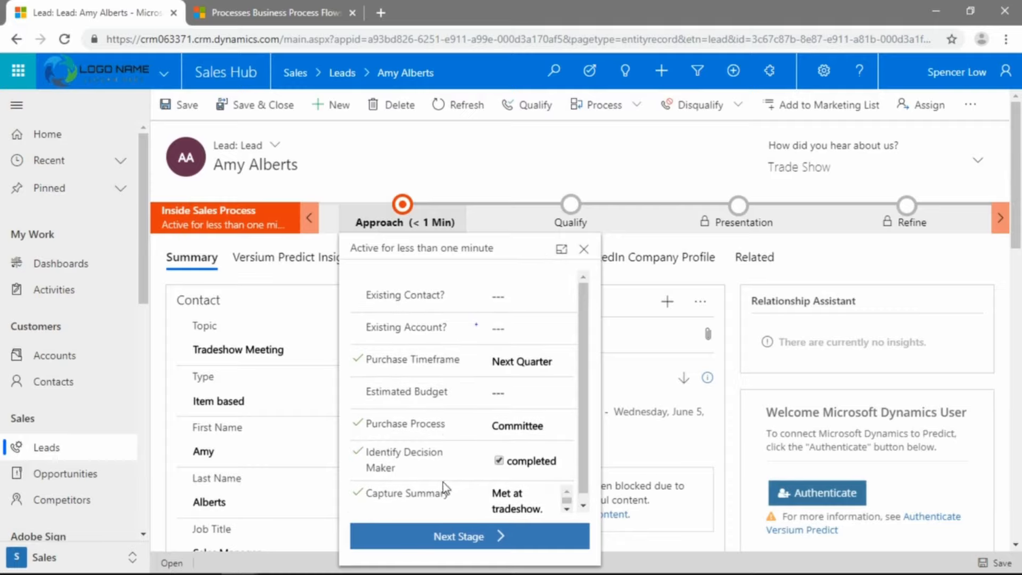
click(569, 224)
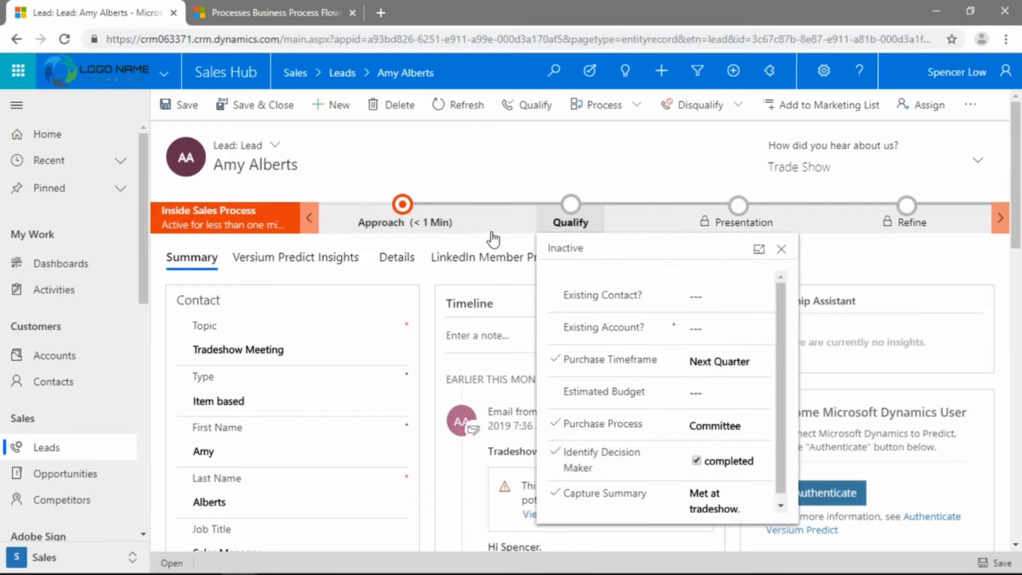
scroll(638, 420, down, 1)
scroll(636, 433, up, 1)
click(469, 159)
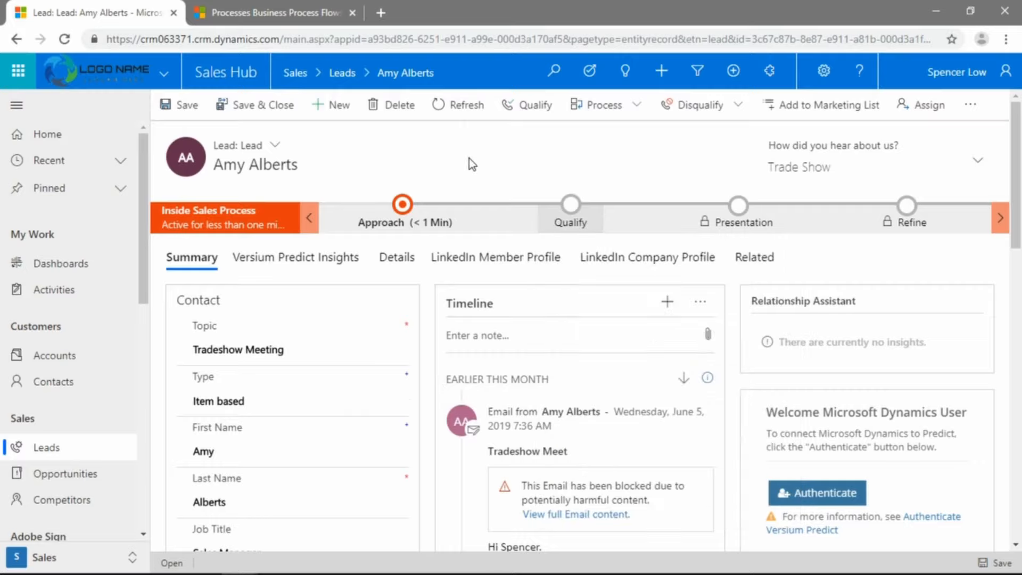